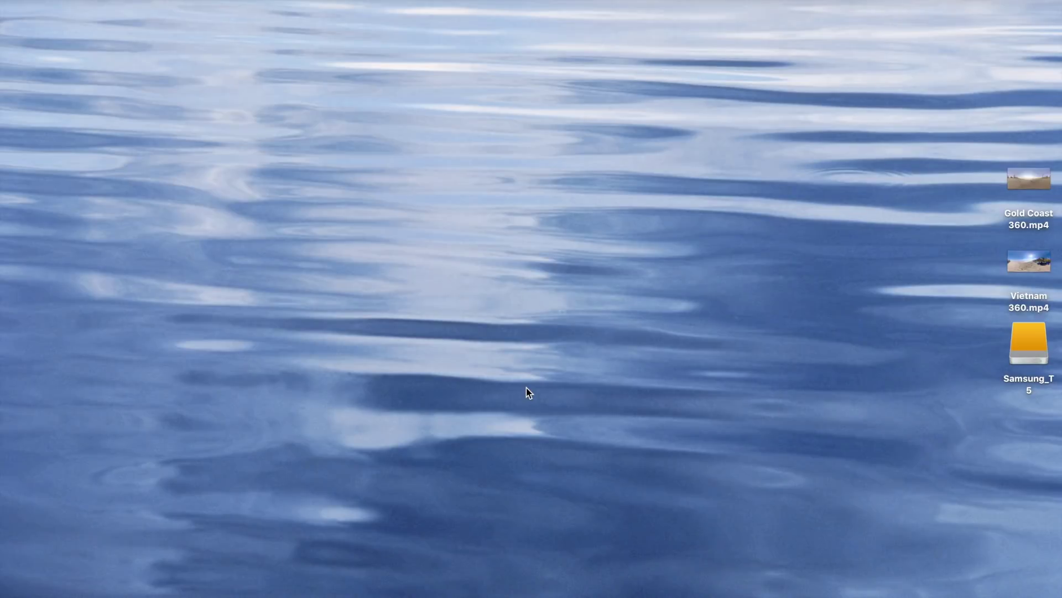
- Preview the Vietnam 360.mp4 video from the Desktop, playing and stopping it
{"action": "left_click", "coordinate": [1042, 261]}
{"action": "double_click", "coordinate": [1043, 261]}
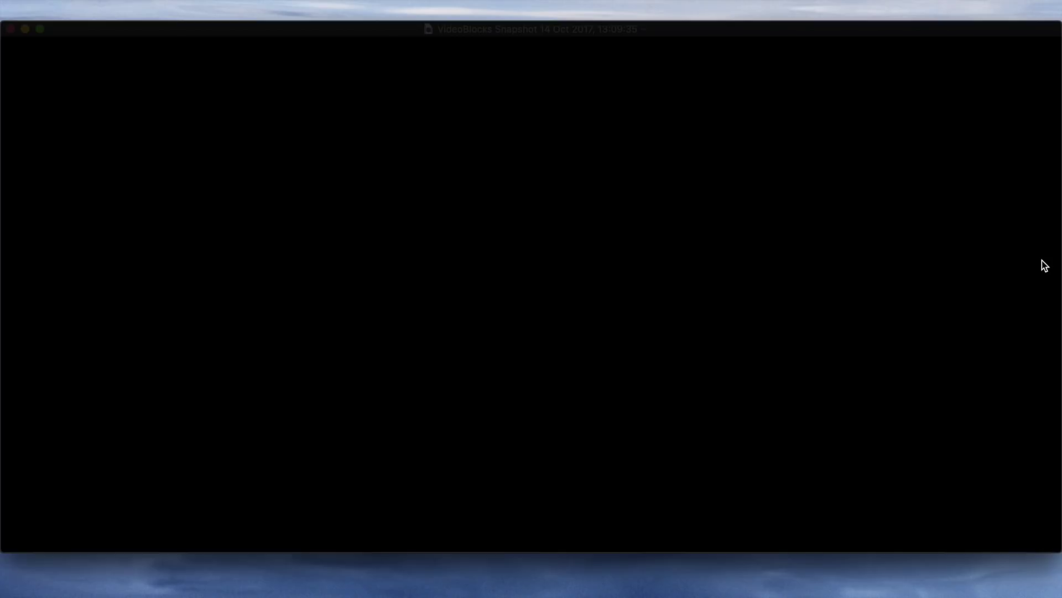
{"action": "left_click", "coordinate": [534, 433]}
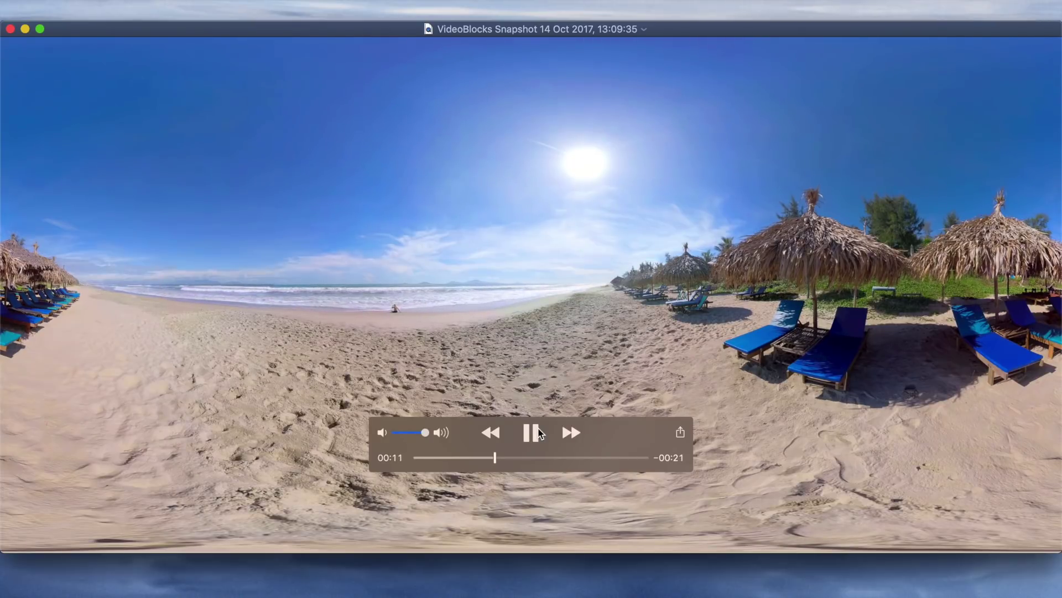
{"action": "left_click", "coordinate": [531, 432]}
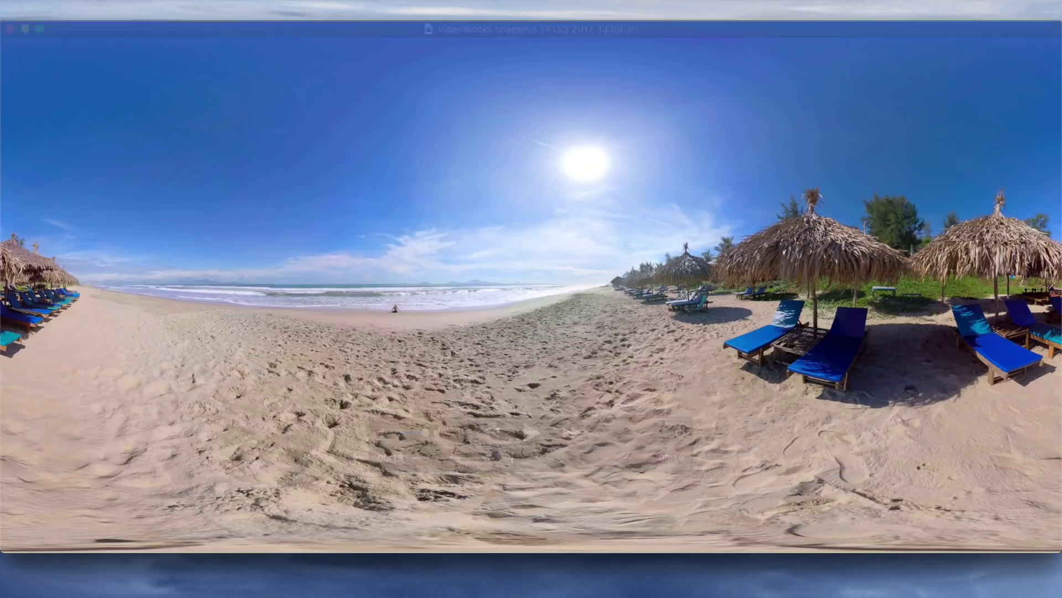
{"action": "left_click", "coordinate": [10, 28]}
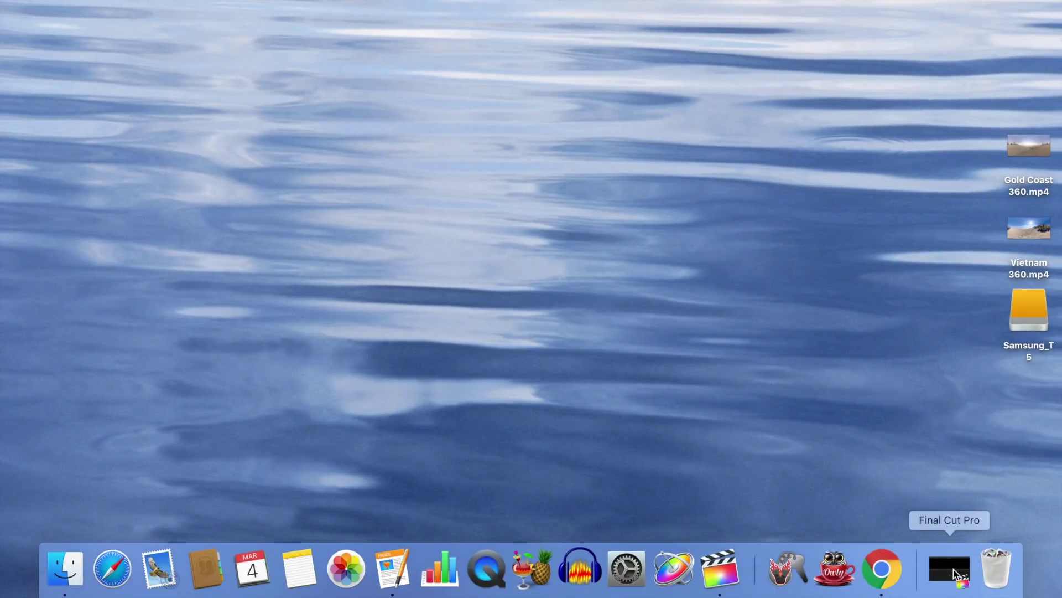
- Import Vietnam 360.mp4 and Gold Coast 360.mp4 into the 65. Tiny Planet event
{"action": "left_click", "coordinate": [951, 569]}
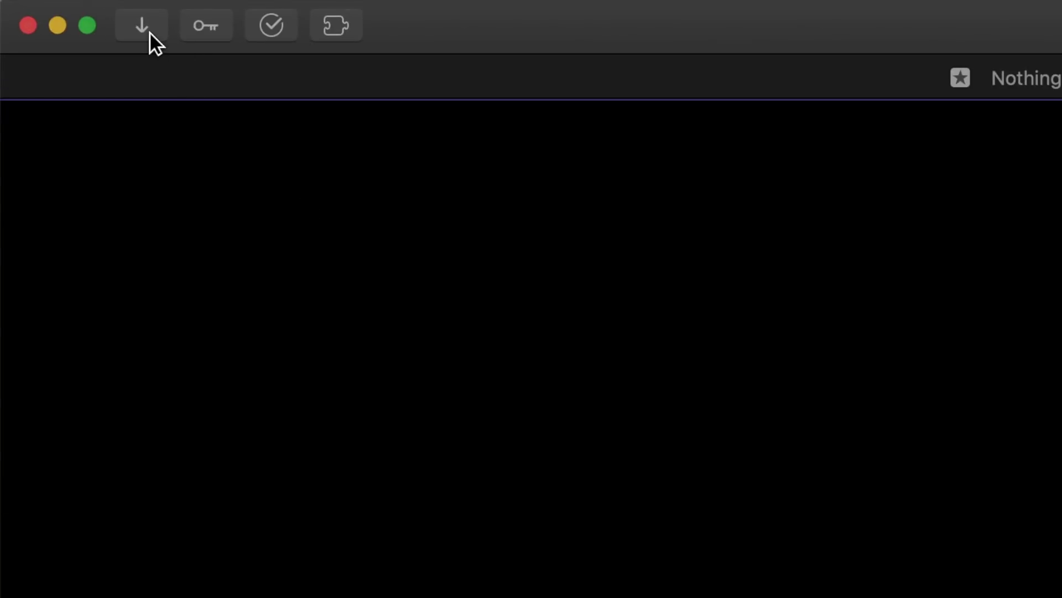
{"action": "left_click", "coordinate": [149, 32]}
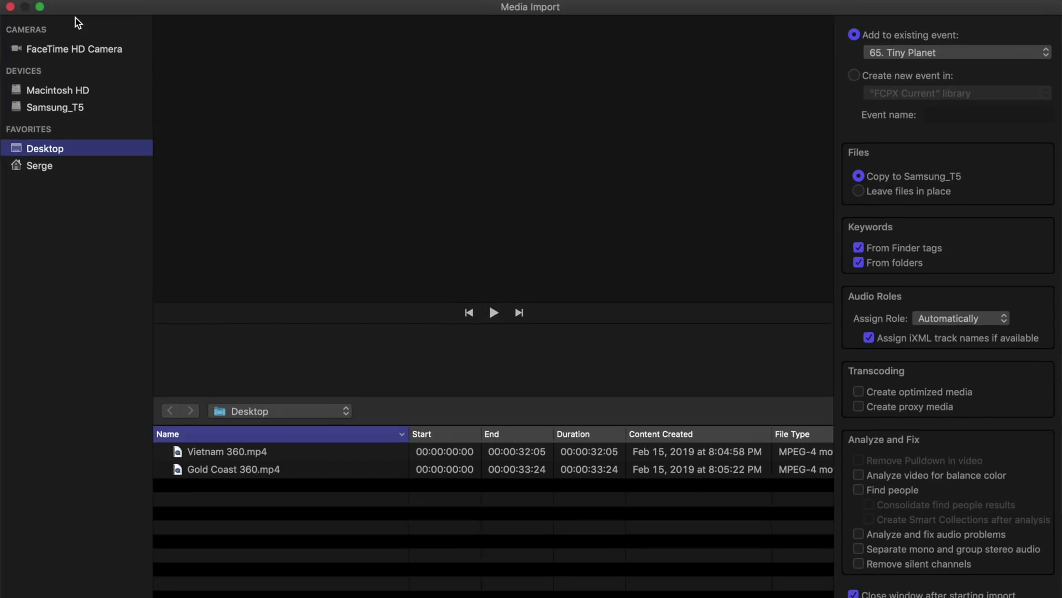
{"action": "left_click", "coordinate": [295, 454]}
{"action": "left_click", "coordinate": [304, 468], "text": "shift"}
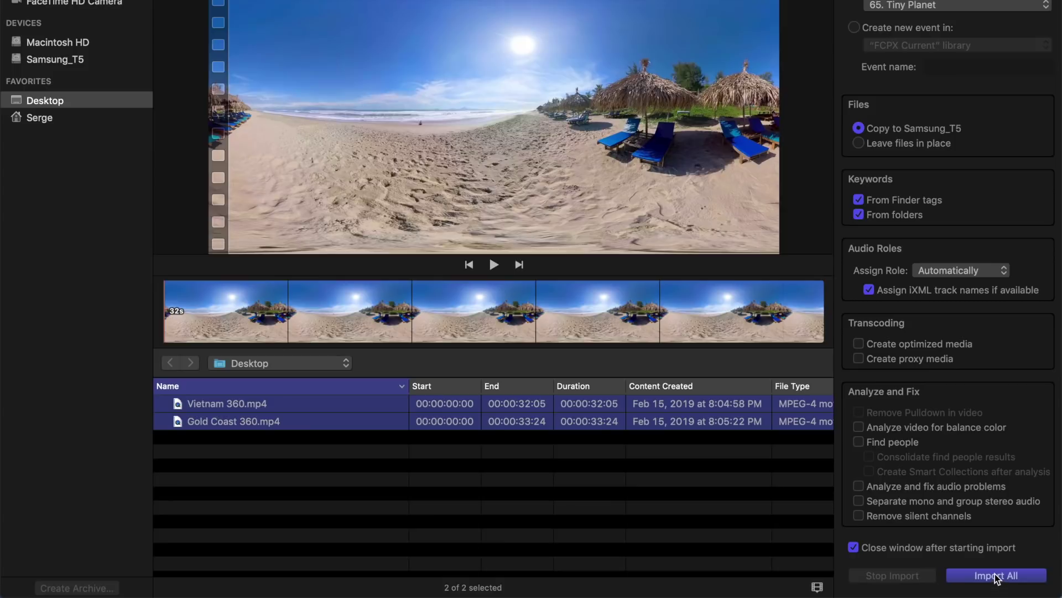
{"action": "left_click", "coordinate": [996, 589]}
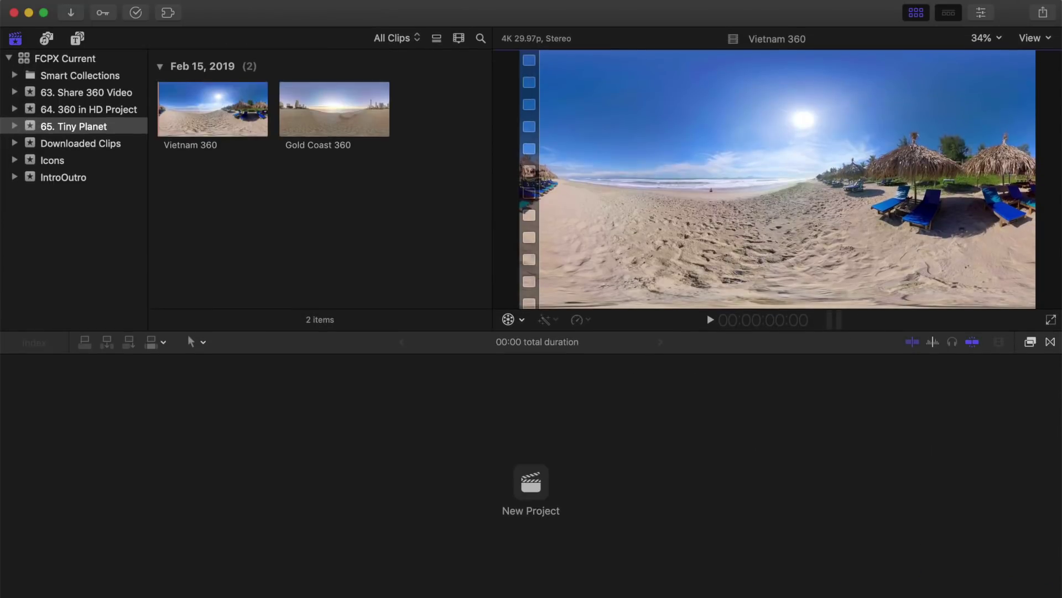
- Set the Vietnam 360 clip's 360° Projection Mode to Equirectangular in the Info inspector
{"action": "left_click", "coordinate": [227, 117]}
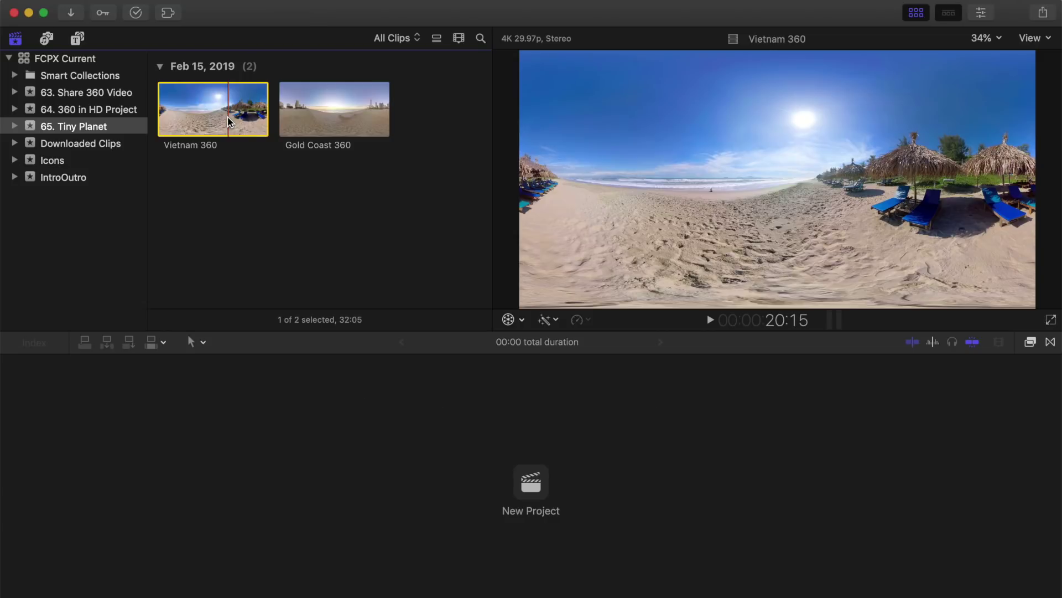
{"action": "key", "text": "cmd+4"}
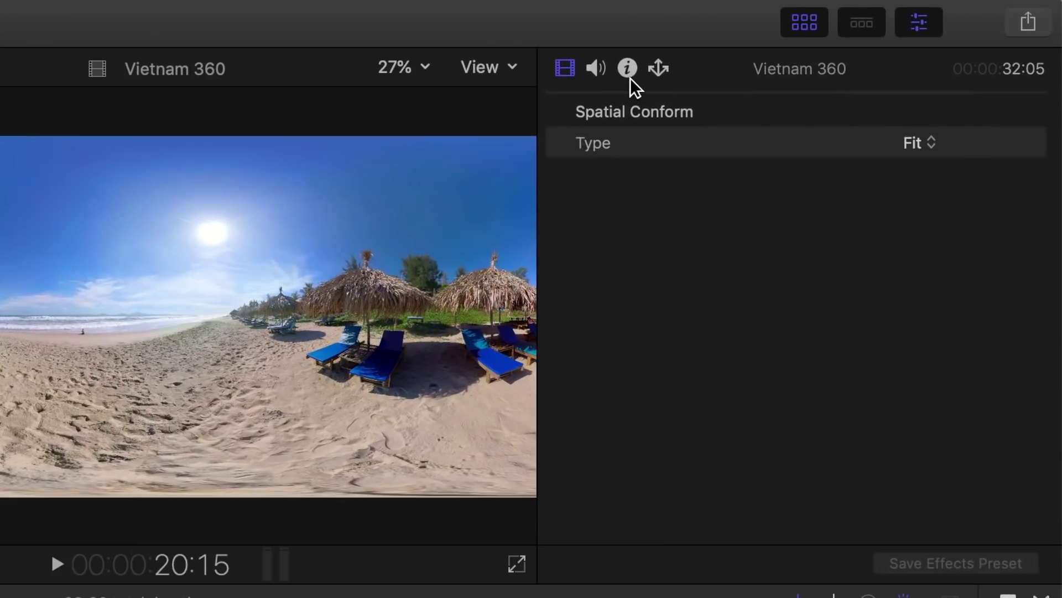
{"action": "left_click", "coordinate": [628, 68]}
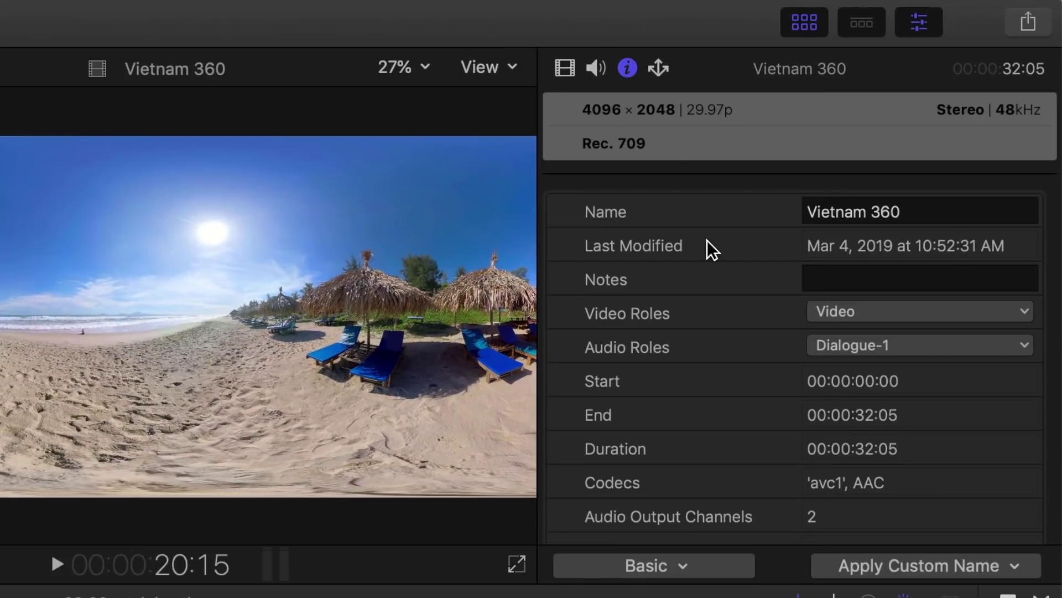
{"action": "scroll", "coordinate": [711, 248], "scroll_direction": "down", "scroll_amount": 5}
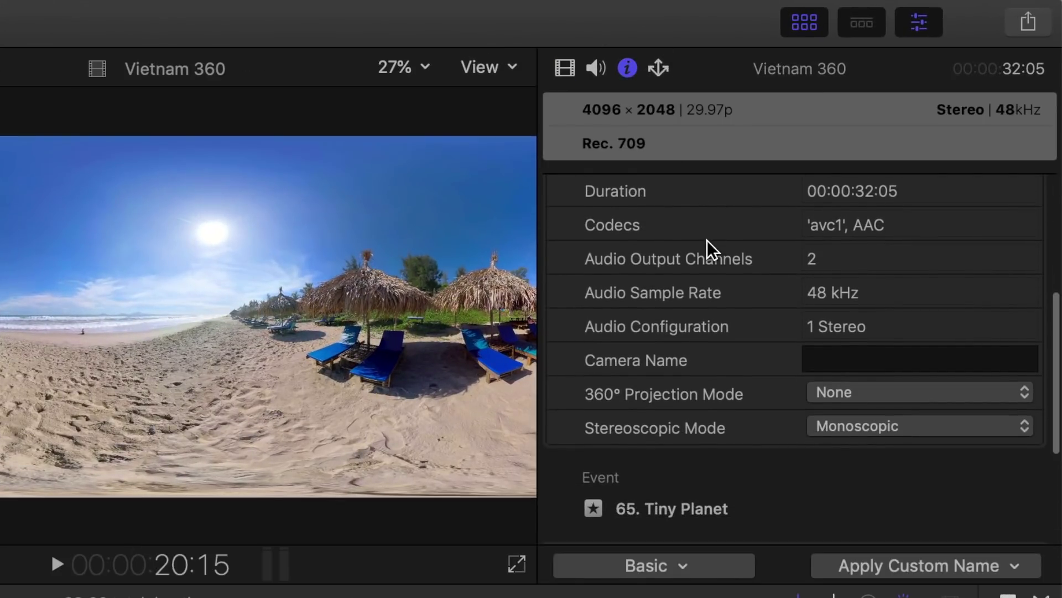
{"action": "left_click", "coordinate": [1027, 394]}
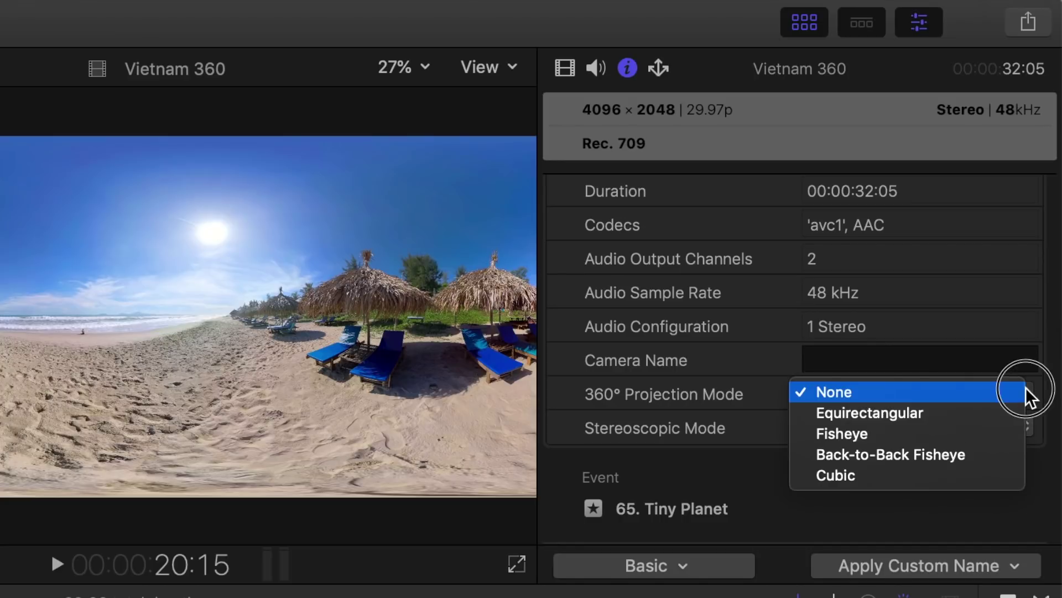
{"action": "left_click", "coordinate": [975, 419]}
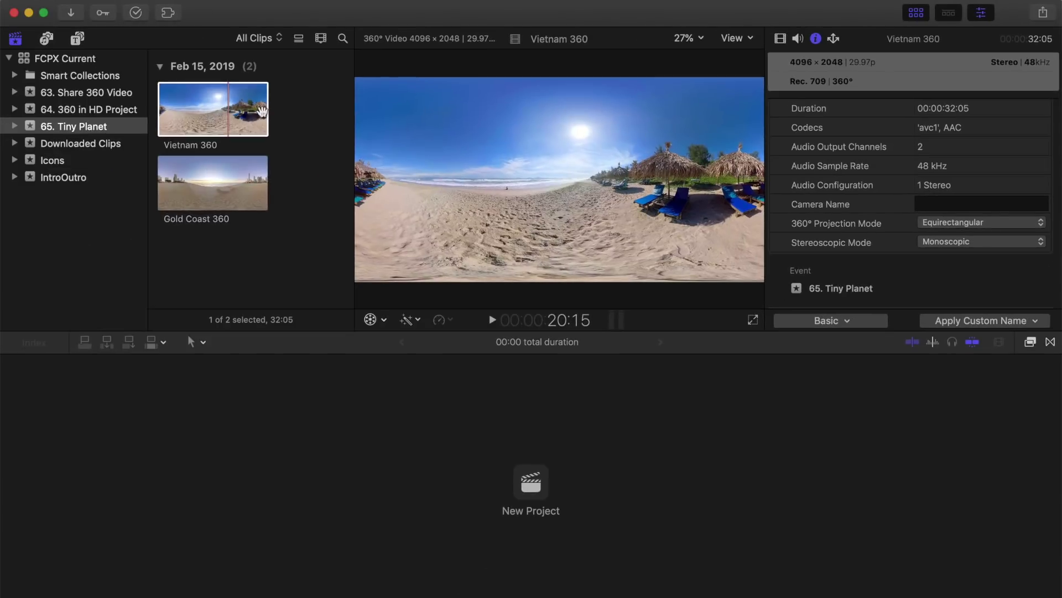
- Set Gold Coast 360 to Equirectangular projection as well and start a new project
{"action": "left_click", "coordinate": [1041, 224]}
{"action": "left_click", "coordinate": [1026, 234]}
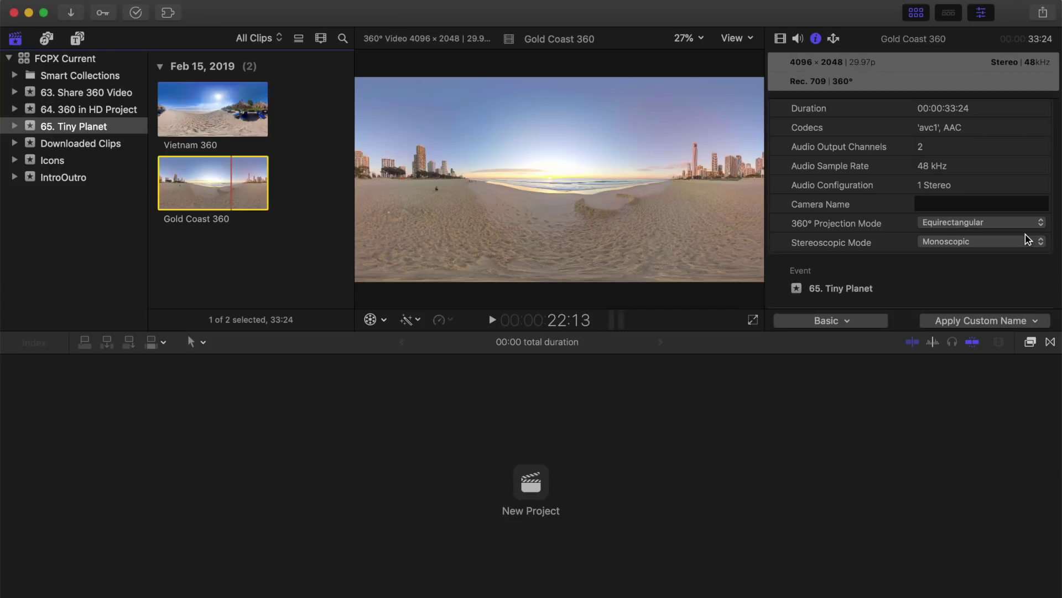
{"action": "left_click", "coordinate": [531, 489]}
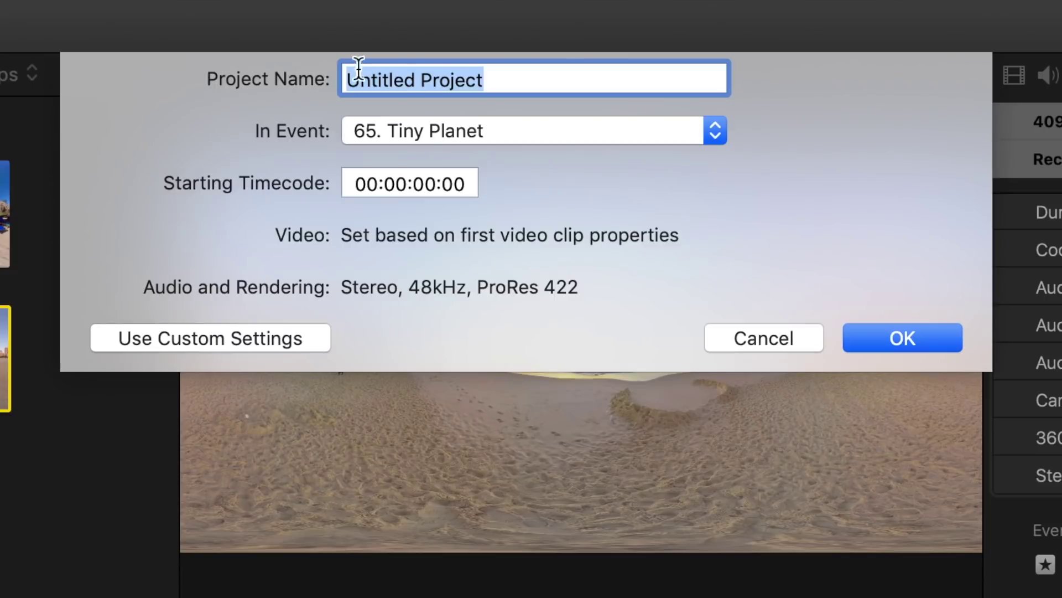
- Create the project 'Tiny Planet' with custom settings of 1080p HD at 29.97p
{"action": "type", "text": "Tiny Planet"}
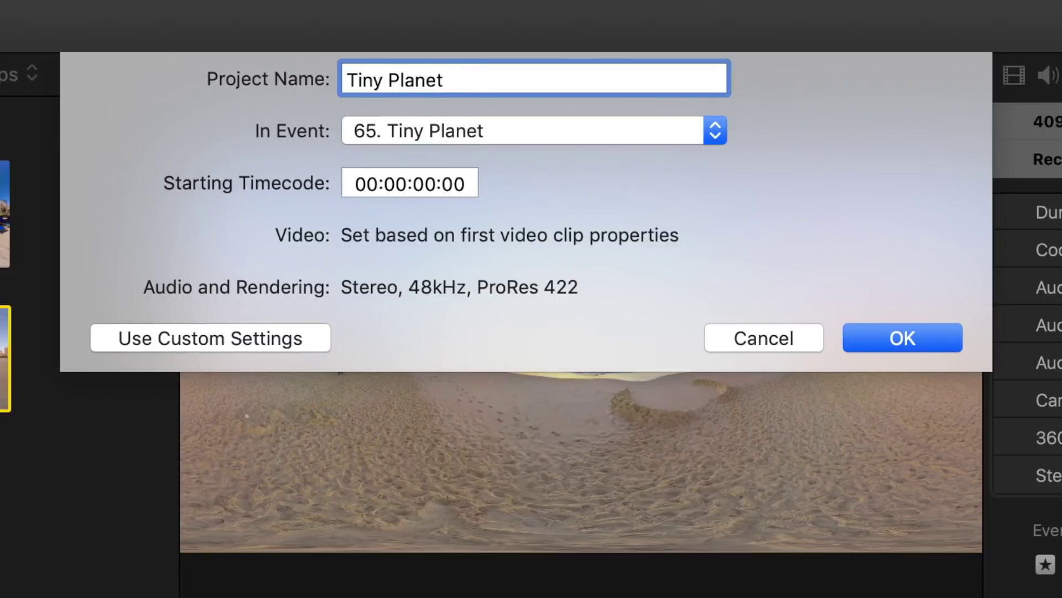
{"action": "left_click", "coordinate": [220, 337]}
{"action": "left_click", "coordinate": [516, 239]}
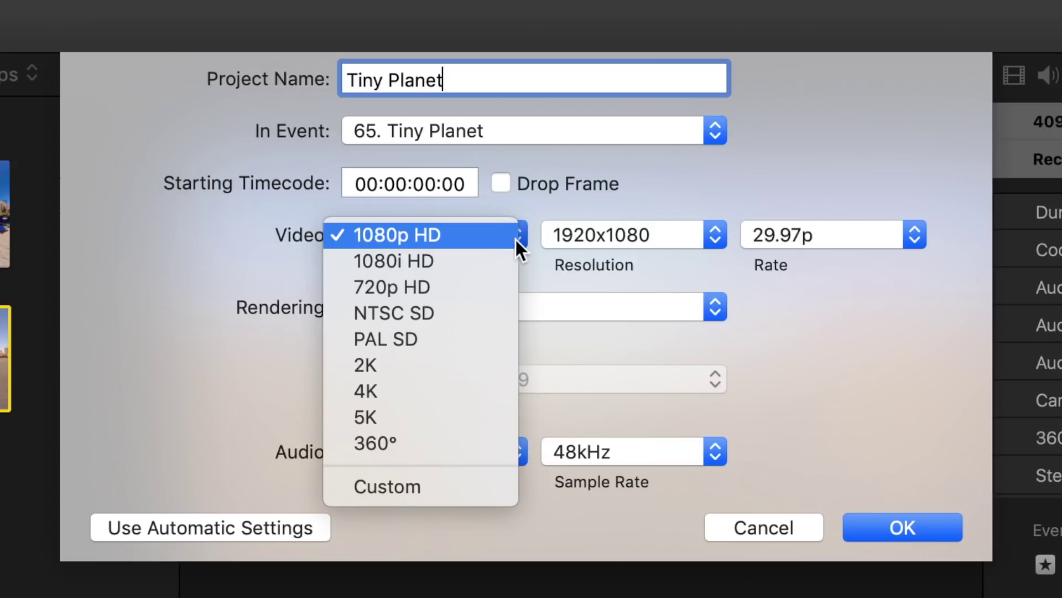
{"action": "left_click", "coordinate": [500, 238]}
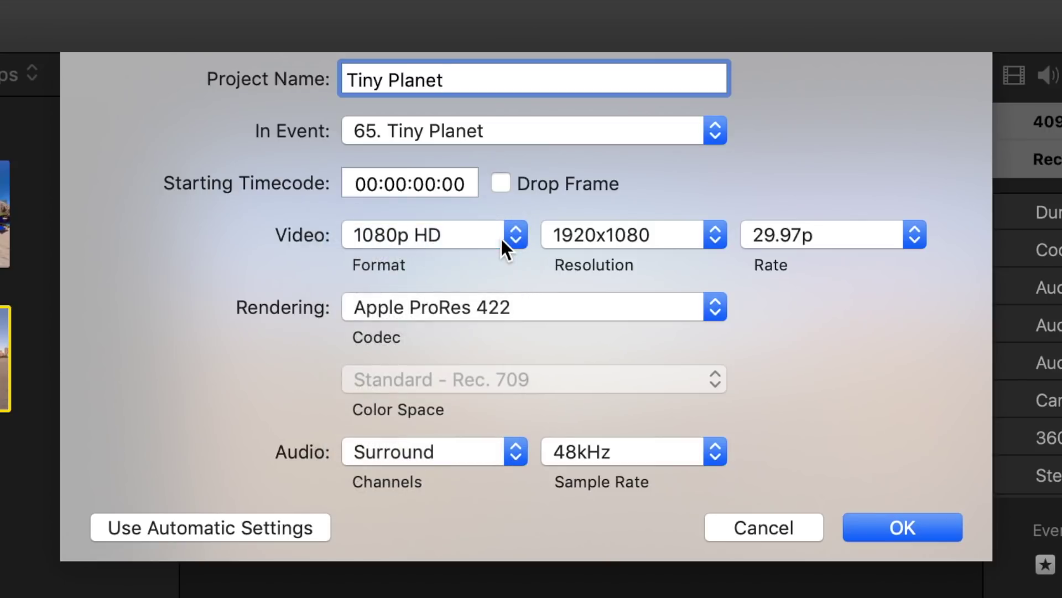
{"action": "left_click", "coordinate": [907, 240]}
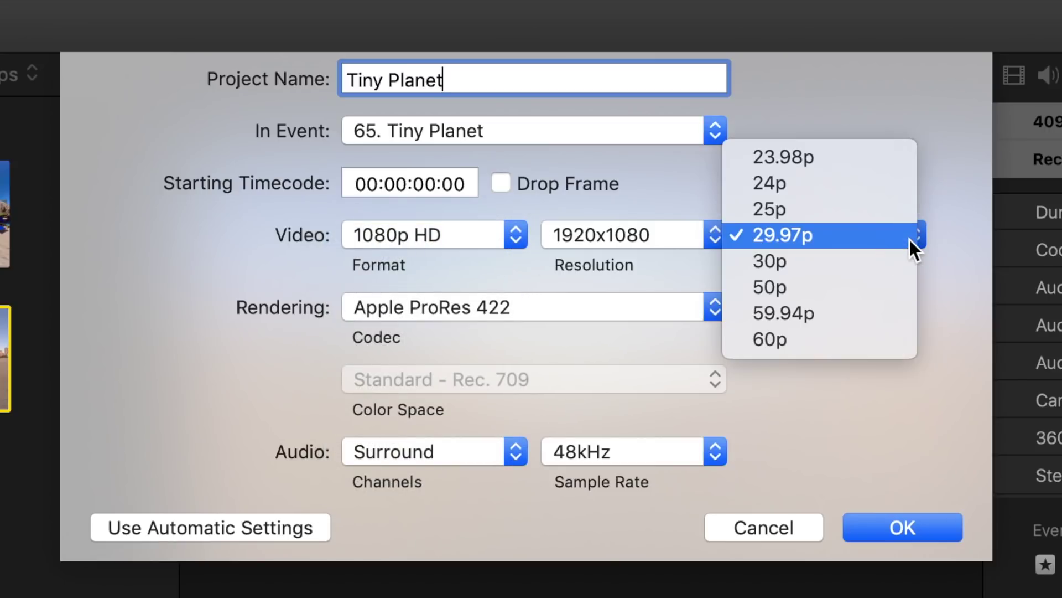
{"action": "left_click", "coordinate": [904, 239]}
{"action": "left_click", "coordinate": [877, 532]}
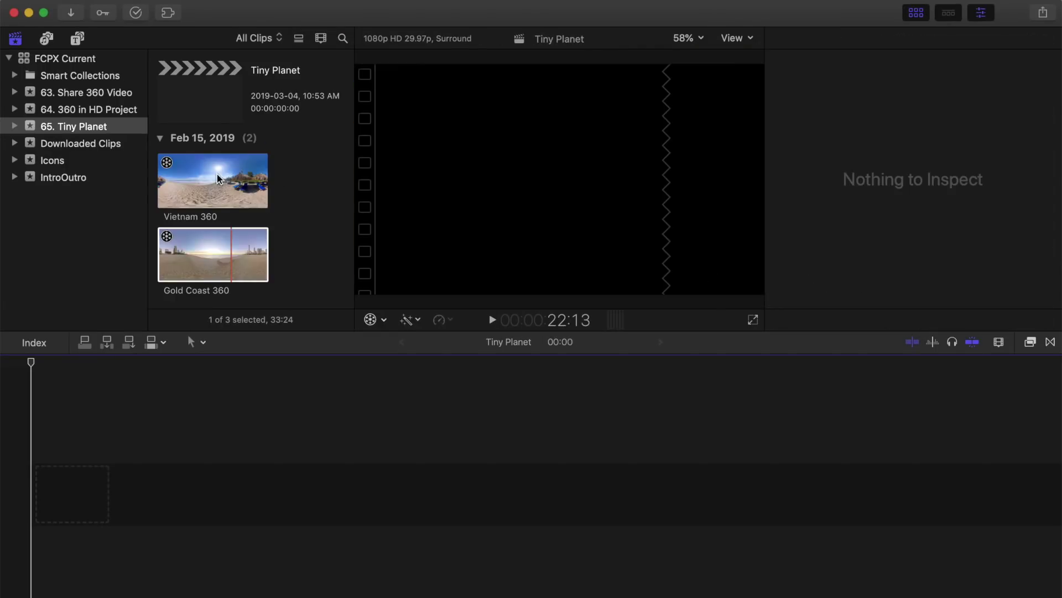
- Drag Vietnam 360 into the timeline start, play it, and park the playhead near 7 seconds
{"action": "left_click", "coordinate": [206, 183]}
{"action": "left_click_drag", "start_coordinate": [206, 182], "coordinate": [28, 495]}
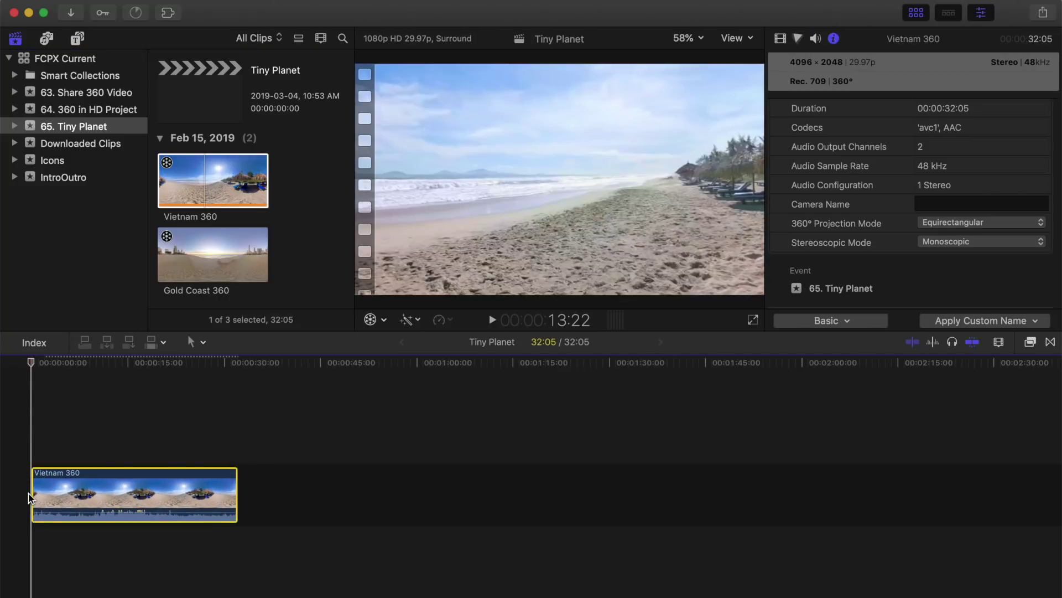
{"action": "key", "text": "space"}
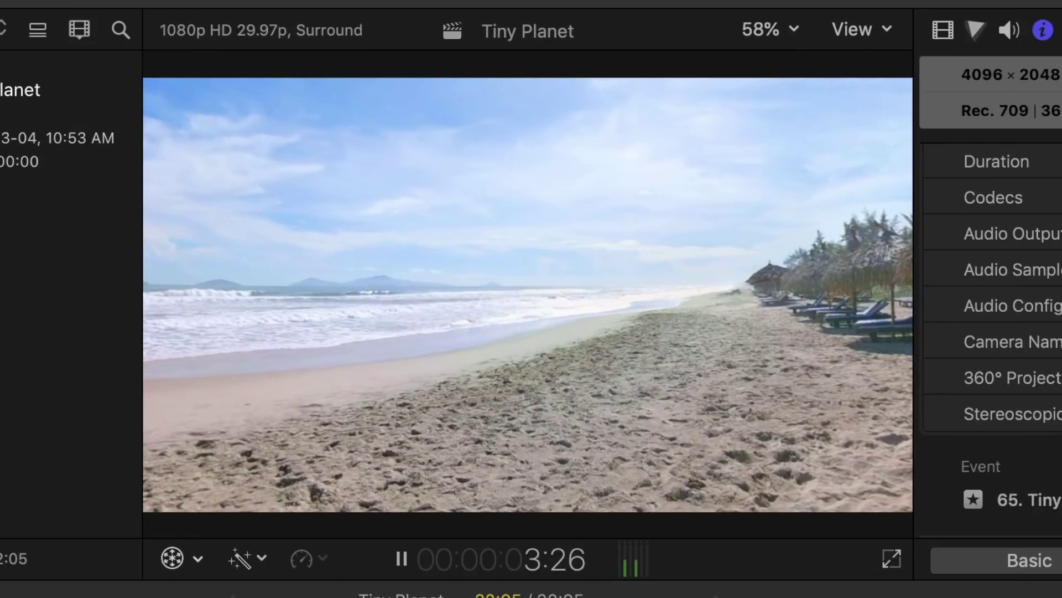
{"action": "key", "text": "space"}
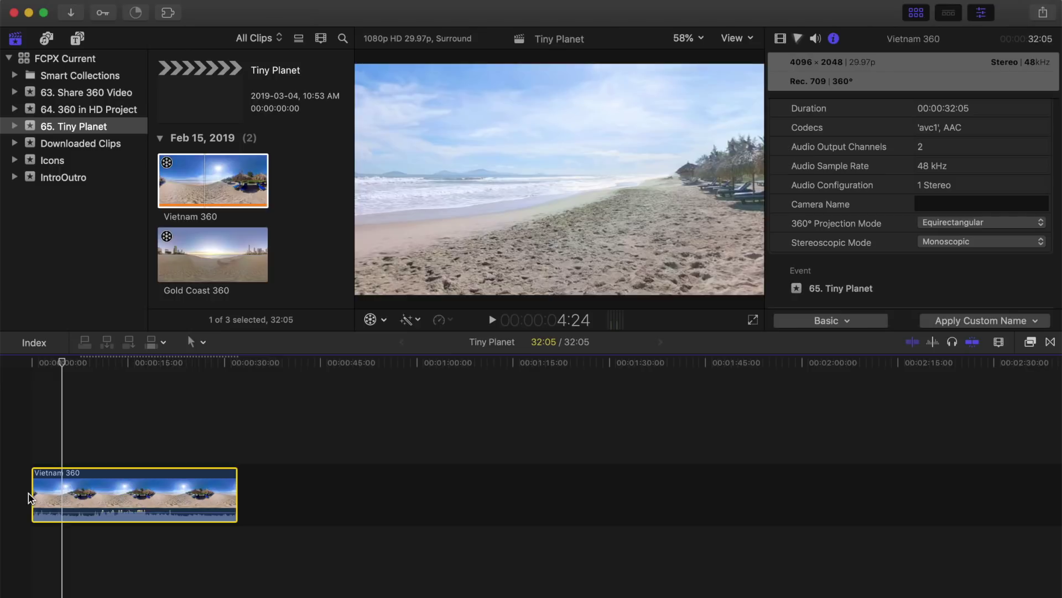
{"action": "left_click", "coordinate": [79, 362]}
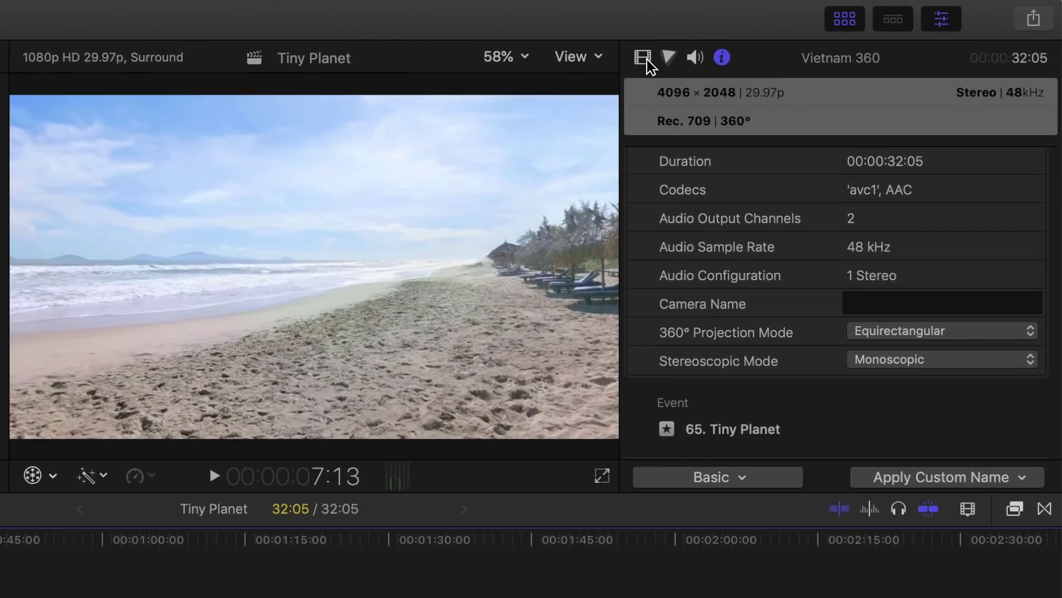
- Set Vietnam 360's mapping to Tiny Planet and widen the Field of View to 281
{"action": "left_click", "coordinate": [645, 59]}
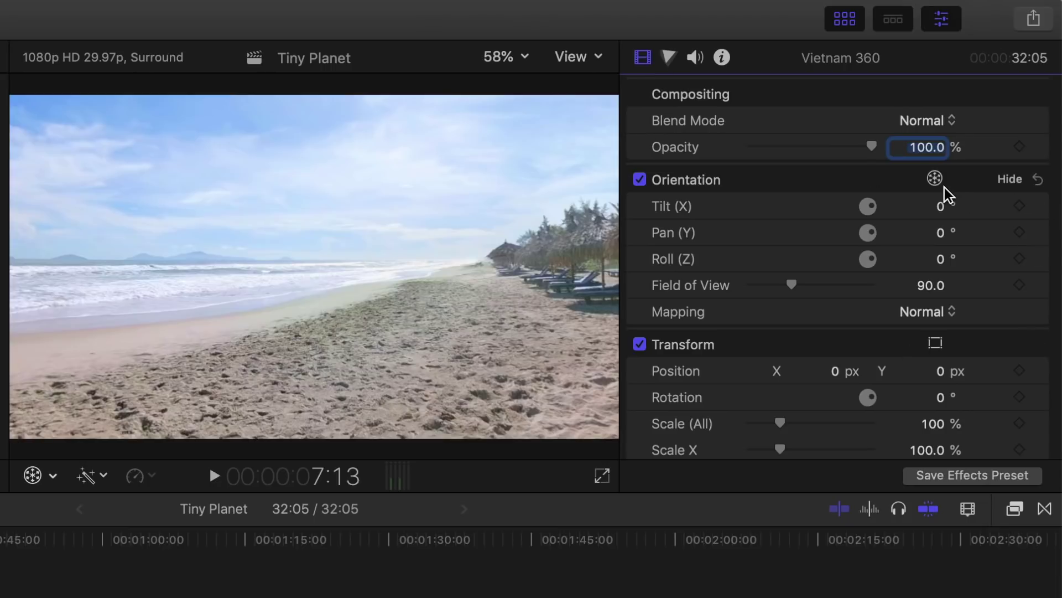
{"action": "left_click", "coordinate": [952, 312]}
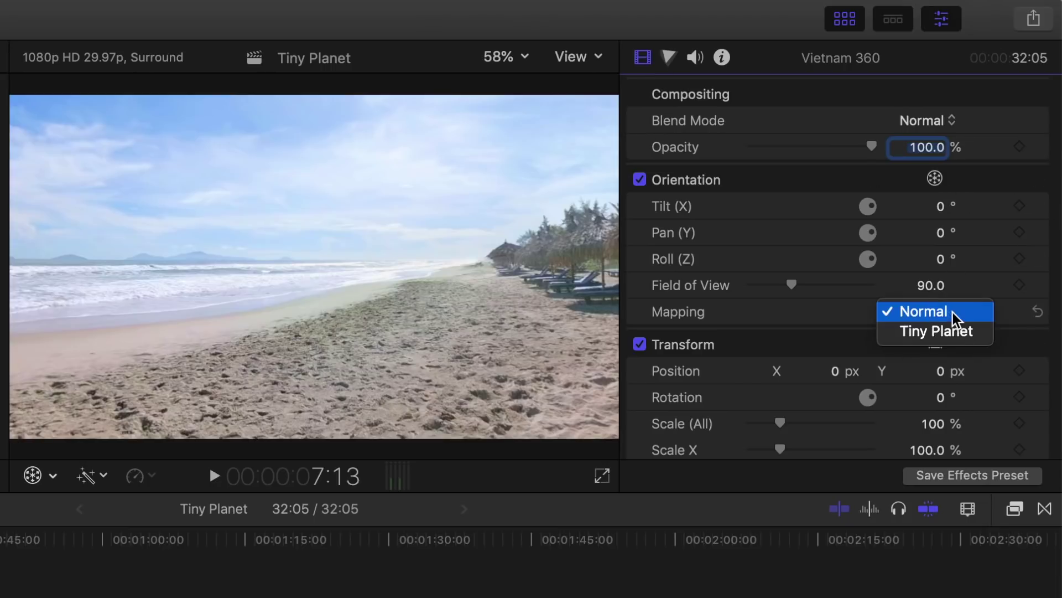
{"action": "left_click", "coordinate": [952, 331]}
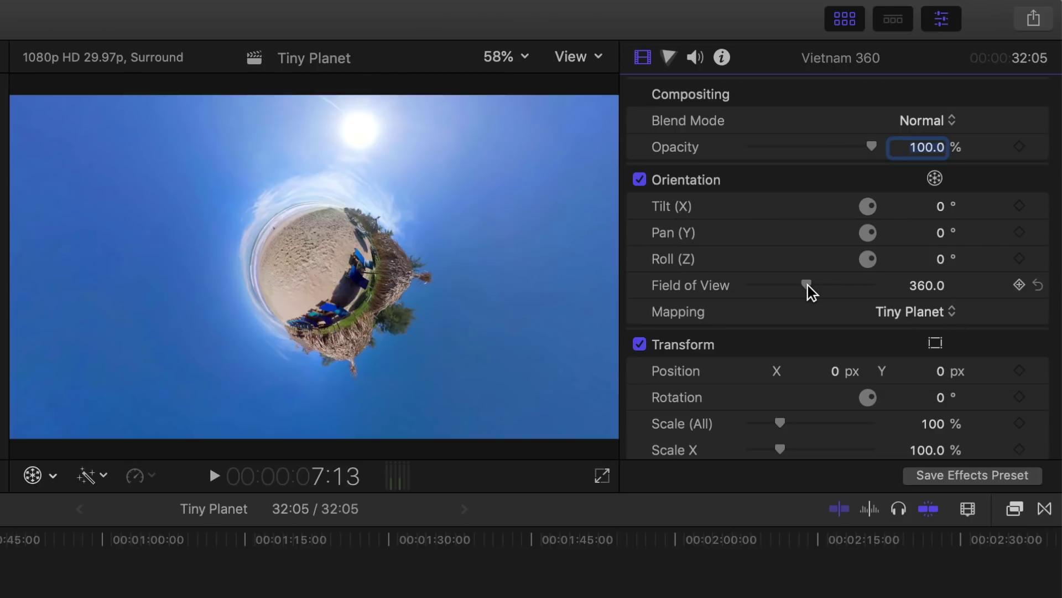
{"action": "mouse_move", "coordinate": [807, 286]}
{"action": "left_mouse_down"}
{"action": "mouse_move", "coordinate": [839, 284]}
{"action": "mouse_move", "coordinate": [791, 284]}
{"action": "left_mouse_up"}
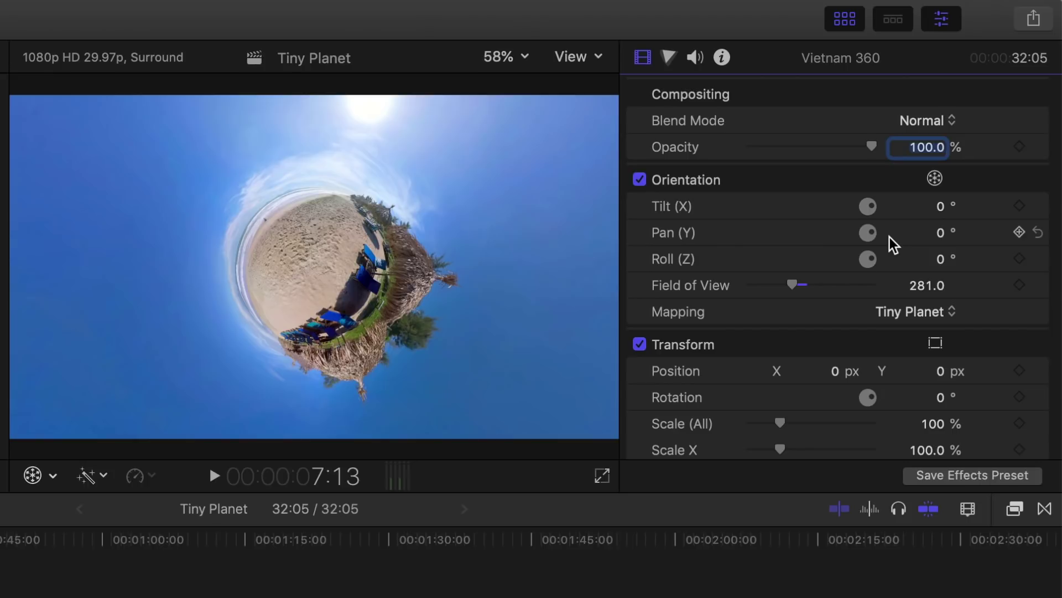
- Adjust pan, tilt and roll, ending at Pan 124.3° with Tilt and Roll near −0.1°
{"action": "left_click_drag", "start_coordinate": [942, 232], "coordinate": [940, 193]}
{"action": "left_click_drag", "start_coordinate": [868, 232], "coordinate": [795, 130]}
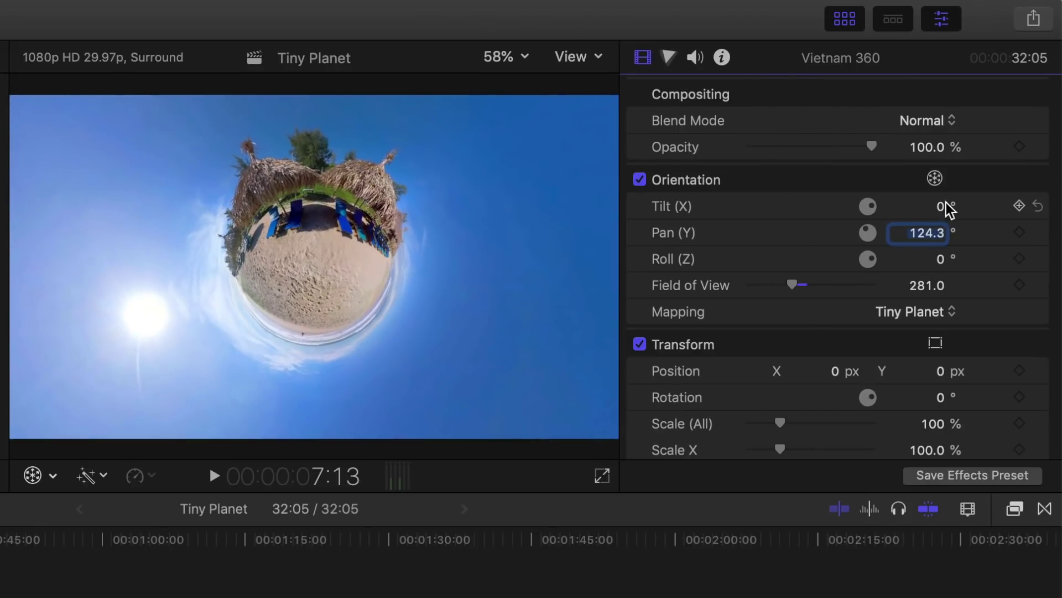
{"action": "left_click_drag", "start_coordinate": [869, 201], "coordinate": [910, 206]}
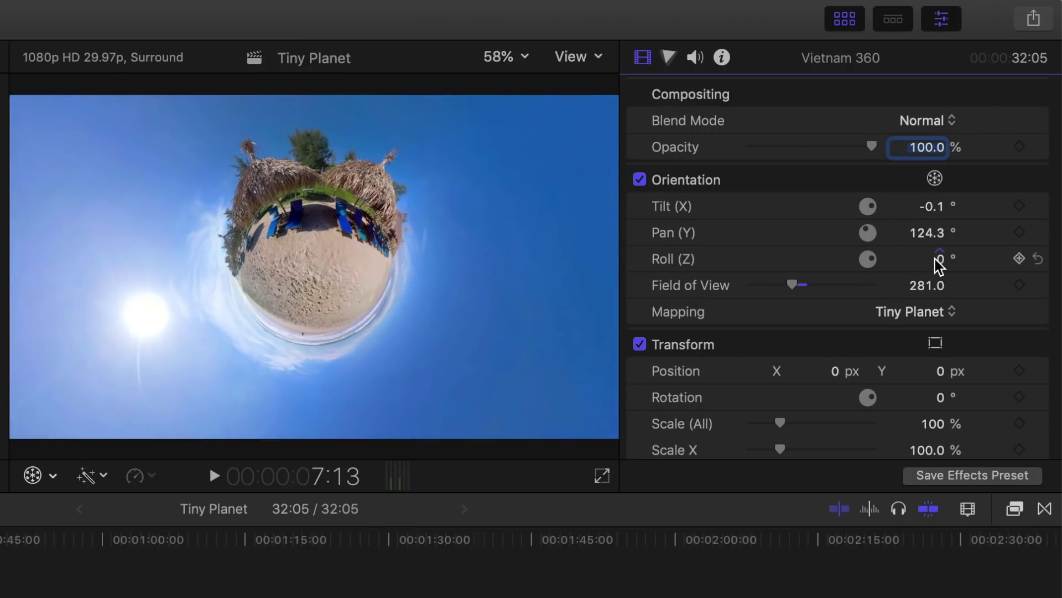
{"action": "left_click_drag", "start_coordinate": [882, 253], "coordinate": [938, 259]}
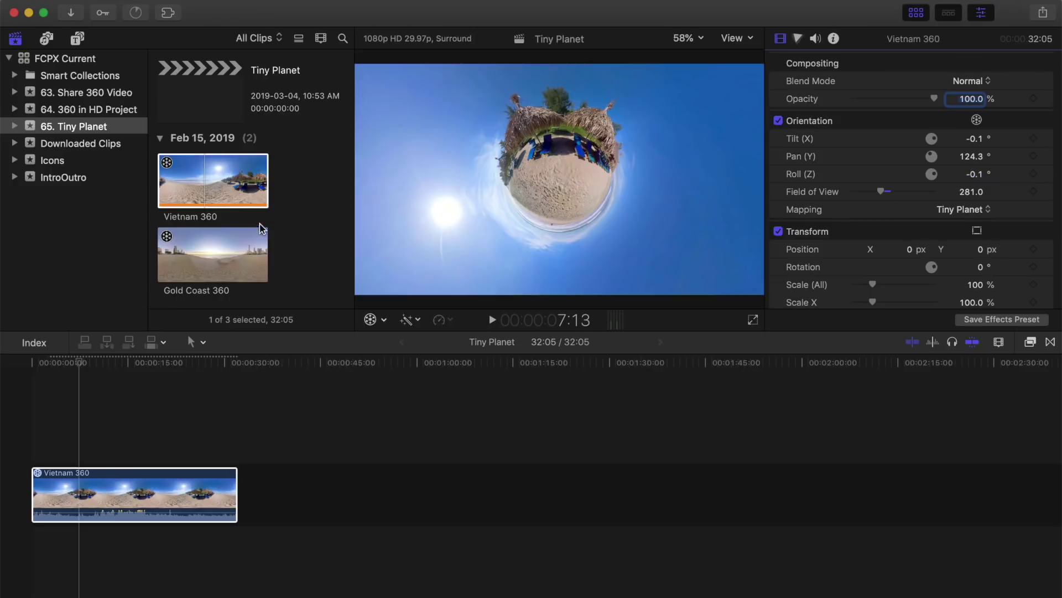
- Append Gold Coast 360 after Vietnam 360 and select it in the timeline
{"action": "left_click", "coordinate": [209, 257]}
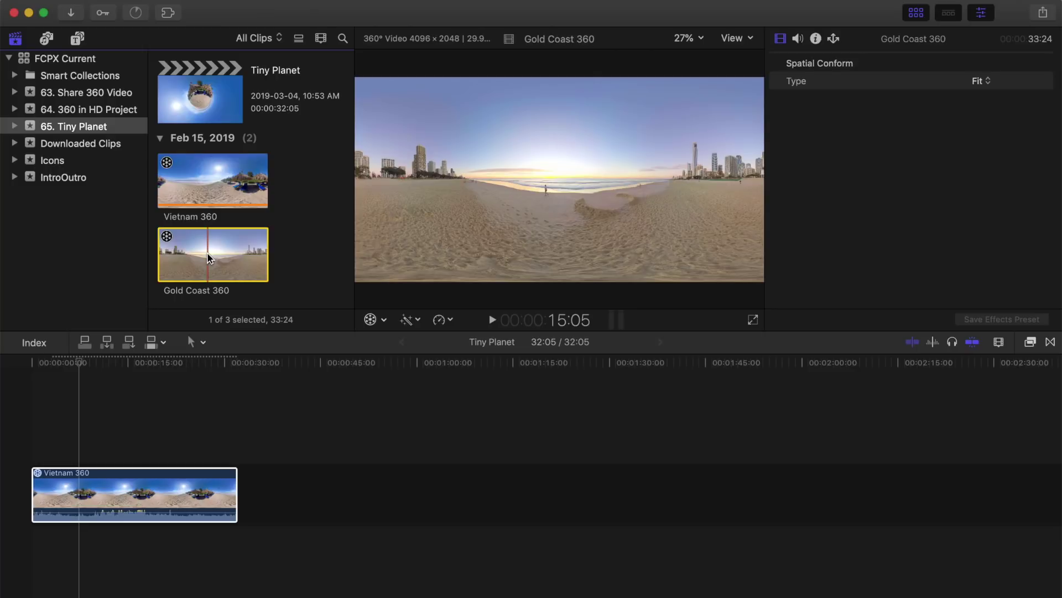
{"action": "key", "text": "e"}
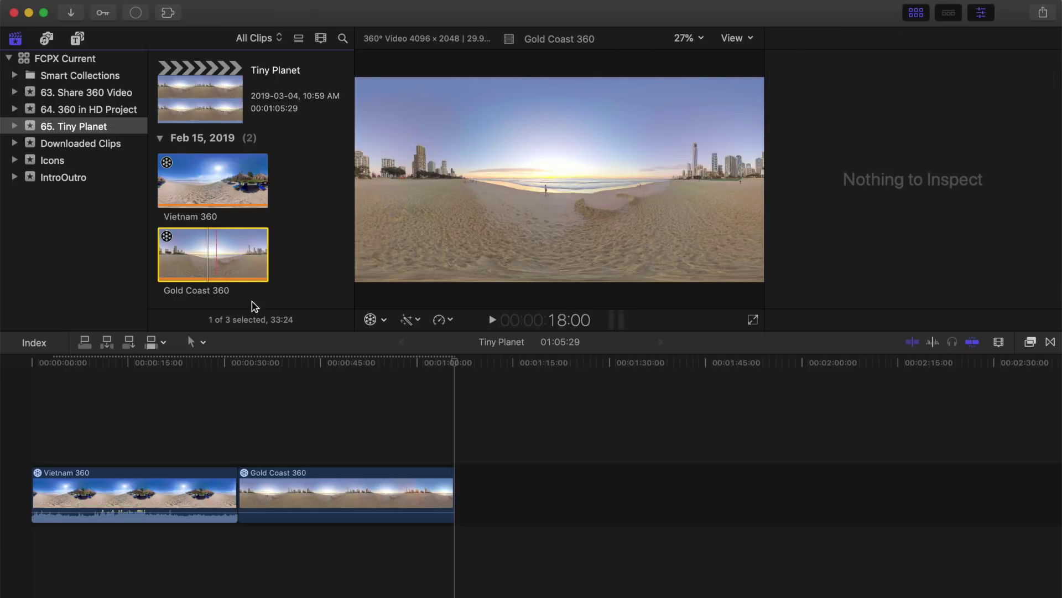
{"action": "left_click", "coordinate": [263, 425]}
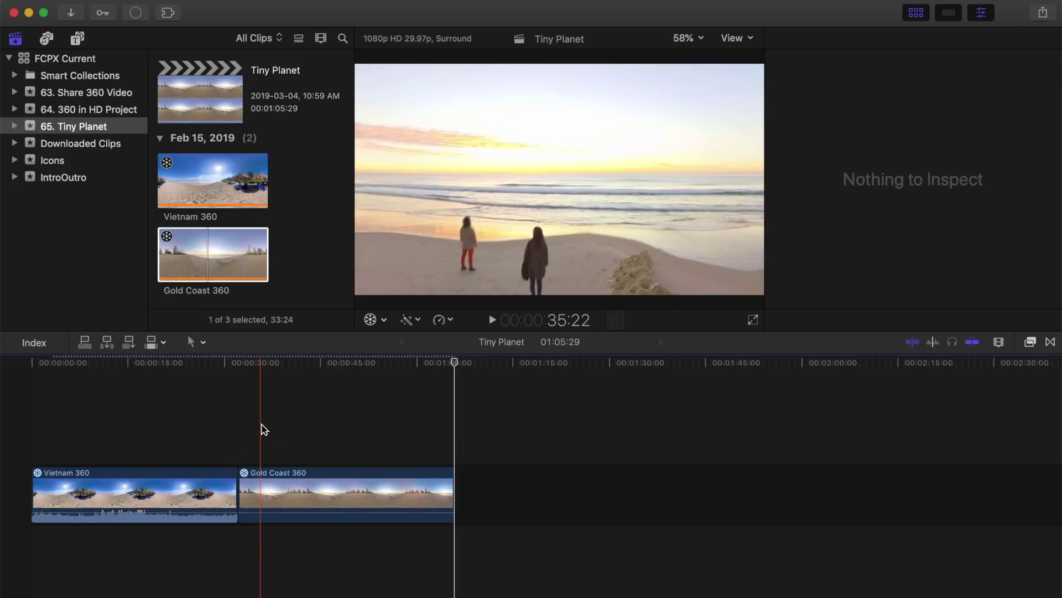
{"action": "left_click", "coordinate": [261, 428]}
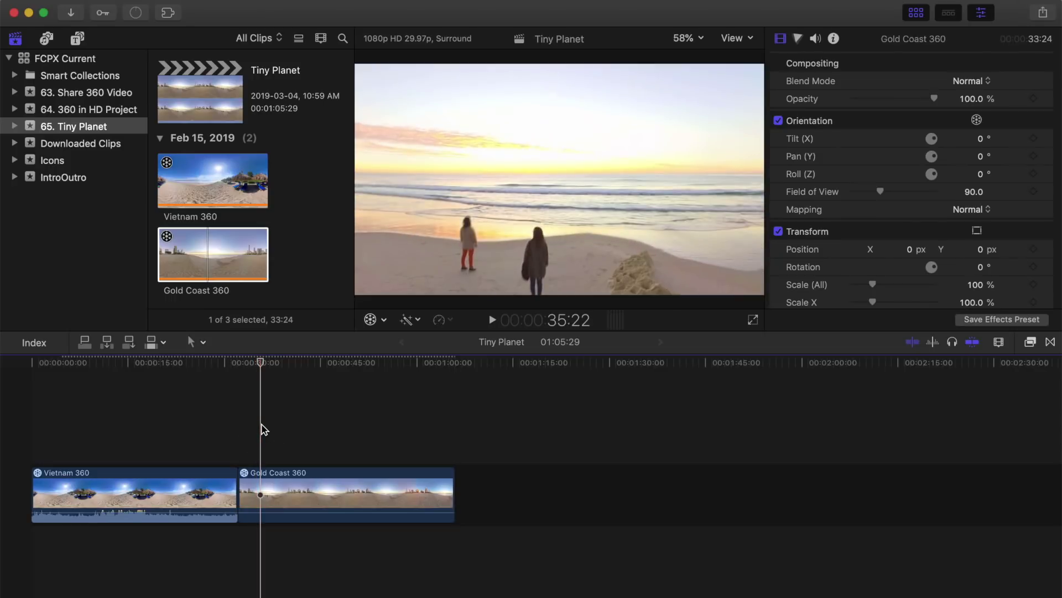
{"action": "left_click", "coordinate": [263, 496]}
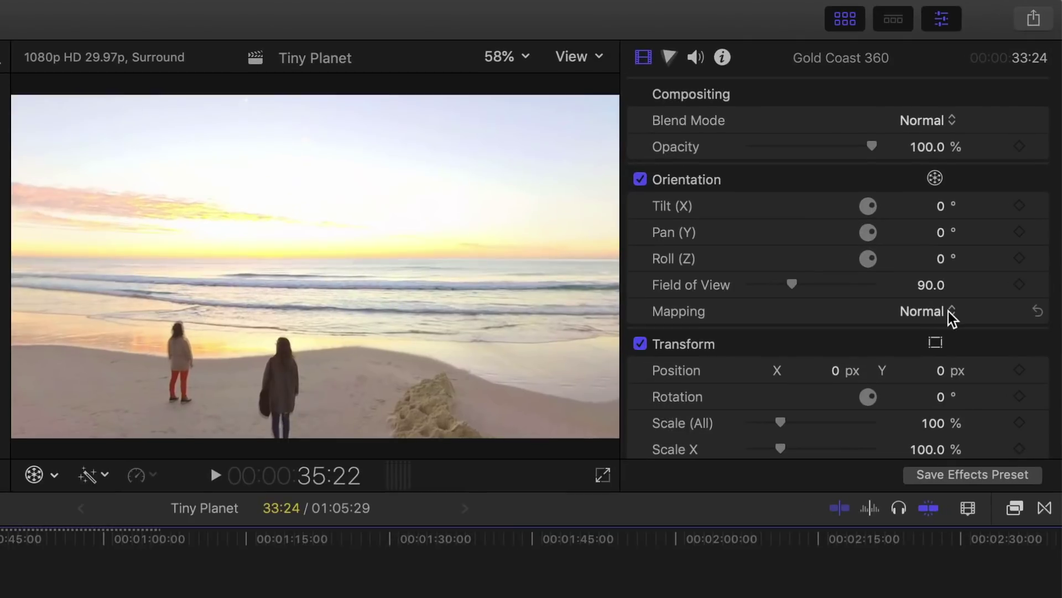
- Switch Gold Coast 360's mapping to Tiny Planet and enter a Field of View of 90
{"action": "left_click", "coordinate": [984, 208]}
{"action": "left_click", "coordinate": [950, 332]}
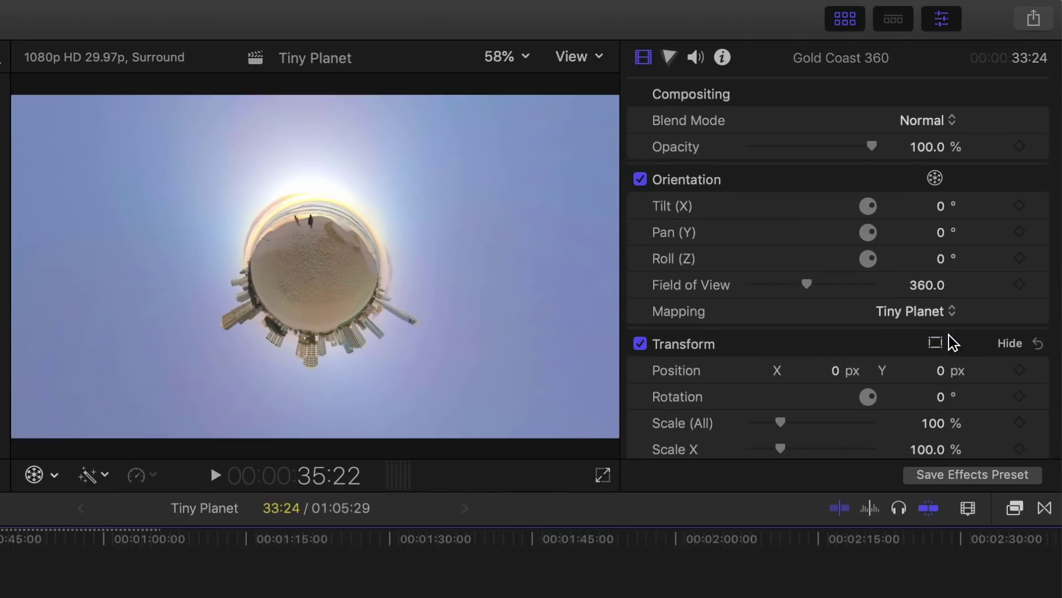
{"action": "left_click", "coordinate": [931, 288]}
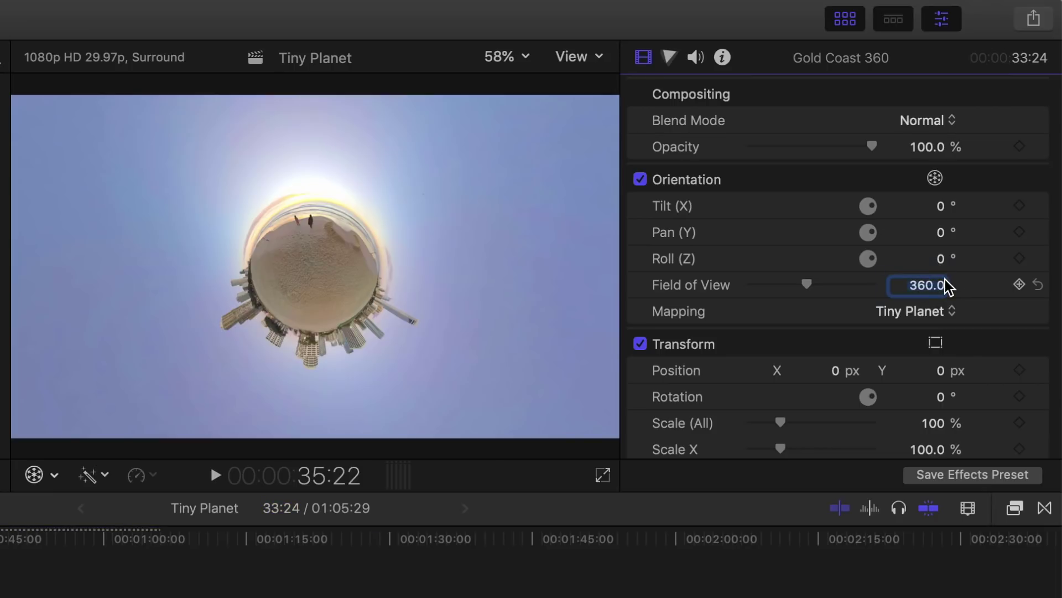
{"action": "mouse_move", "coordinate": [805, 282]}
{"action": "left_mouse_down"}
{"action": "mouse_move", "coordinate": [833, 282]}
{"action": "mouse_move", "coordinate": [812, 283]}
{"action": "left_mouse_up"}
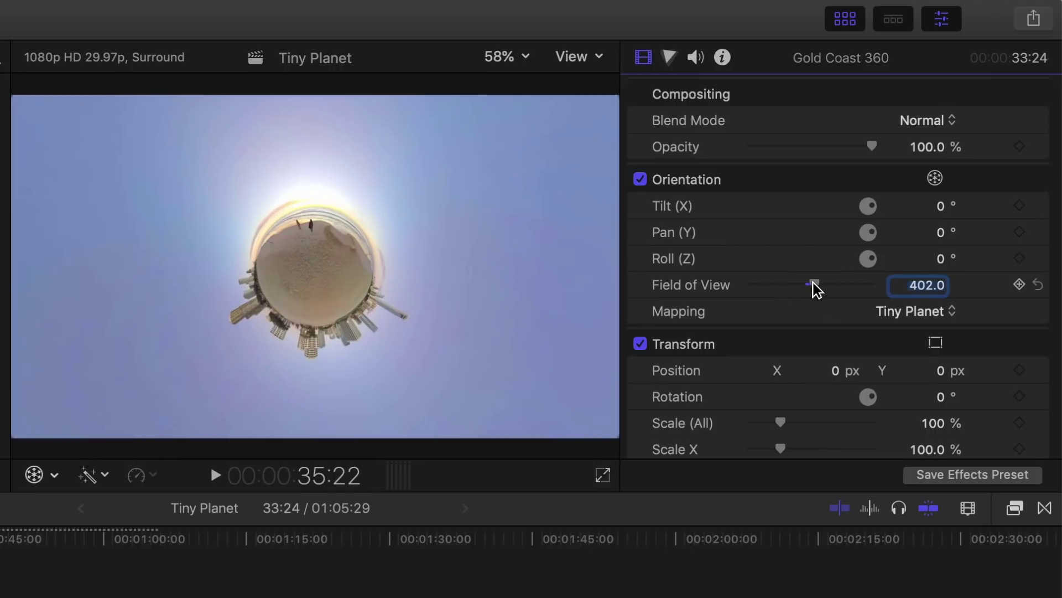
{"action": "left_click", "coordinate": [927, 288]}
{"action": "type", "text": "90"}
{"action": "key", "text": "Return"}
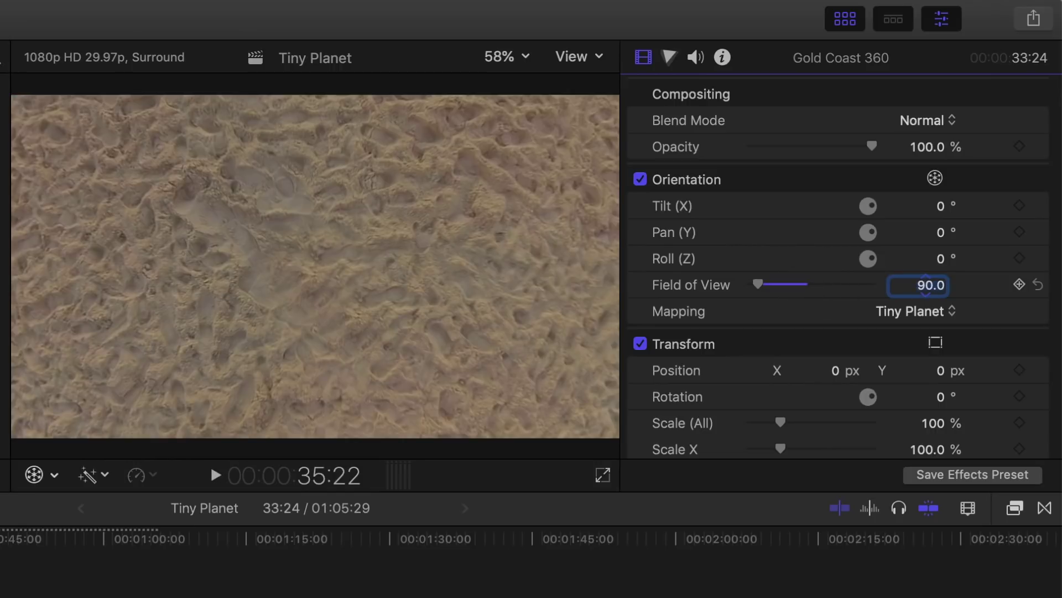
- Tilt the Gold Coast view to 96° and keyframe Tilt, Pan, Roll and Field of View
{"action": "left_click_drag", "start_coordinate": [940, 206], "coordinate": [944, 244]}
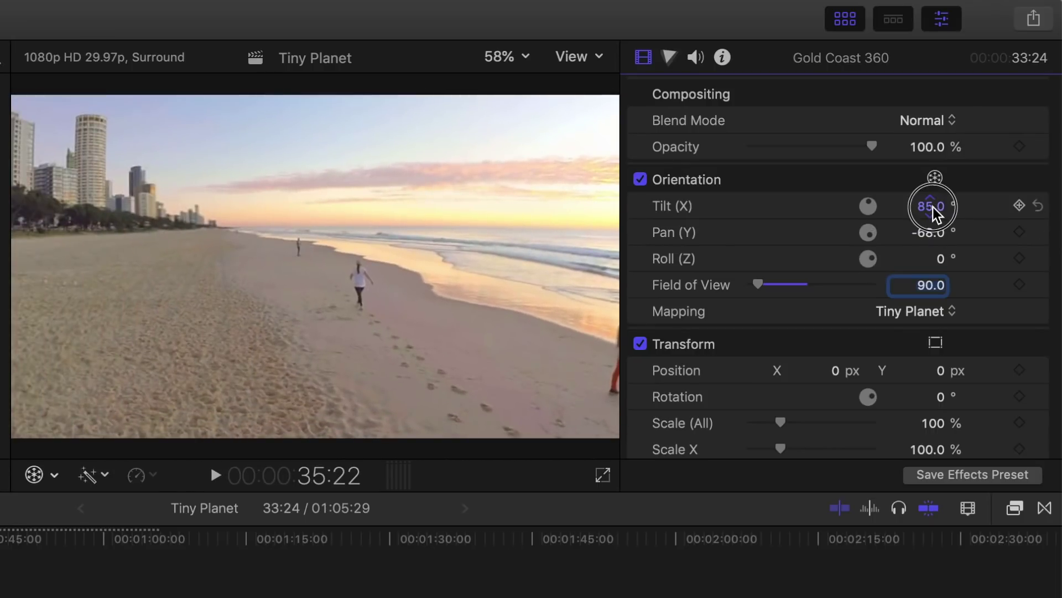
{"action": "left_click_drag", "start_coordinate": [932, 207], "coordinate": [931, 206]}
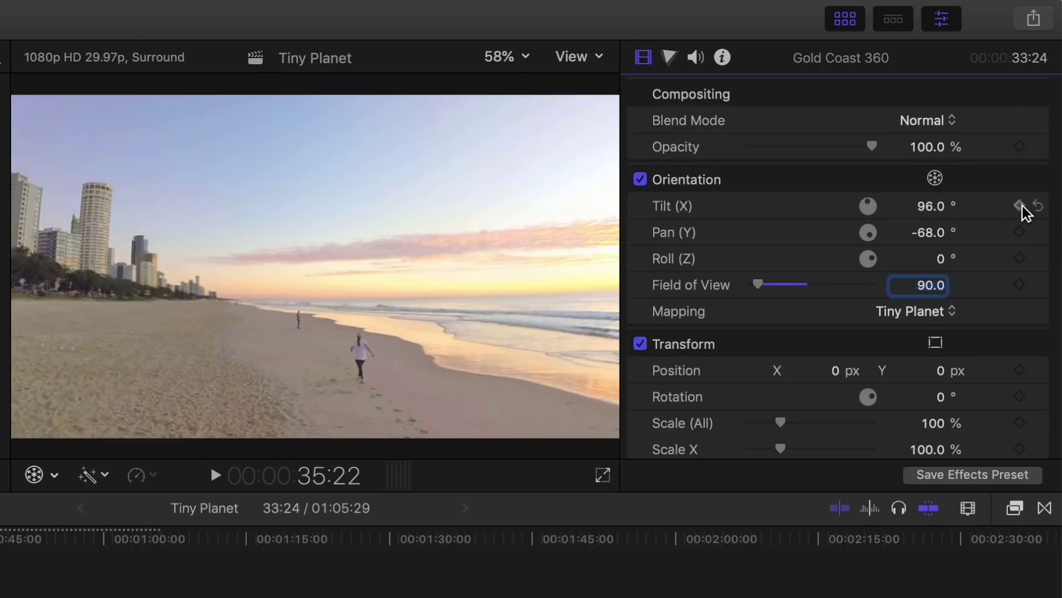
{"action": "left_click", "coordinate": [1019, 231]}
{"action": "left_click", "coordinate": [1020, 259]}
{"action": "left_click", "coordinate": [1019, 284]}
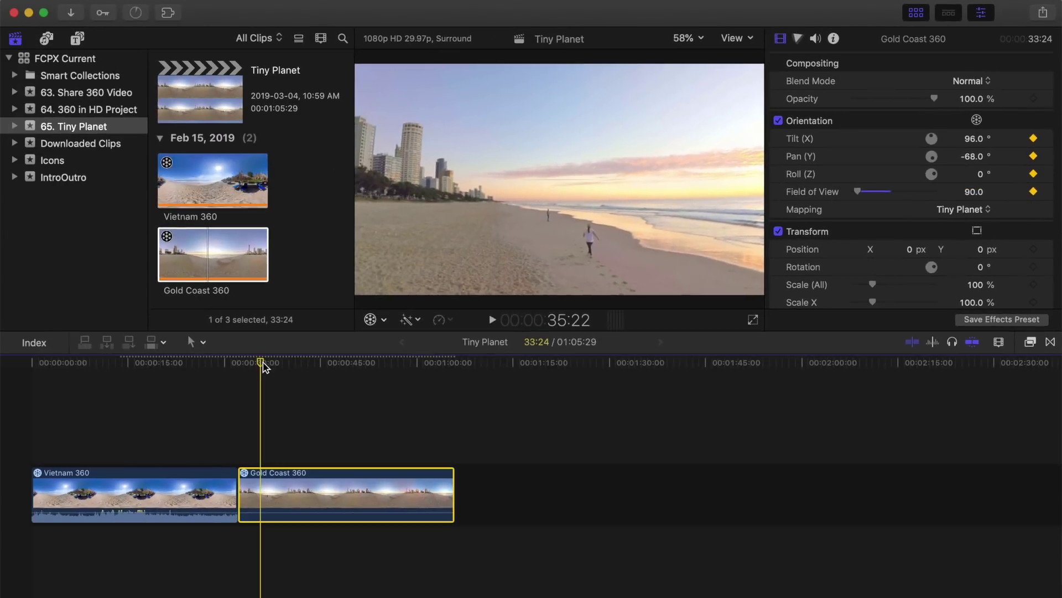
- At 42:06, set Tilt 0°, Field of View 280 and Pan about −173° for a tiny planet
{"action": "left_click_drag", "start_coordinate": [263, 366], "coordinate": [302, 363]}
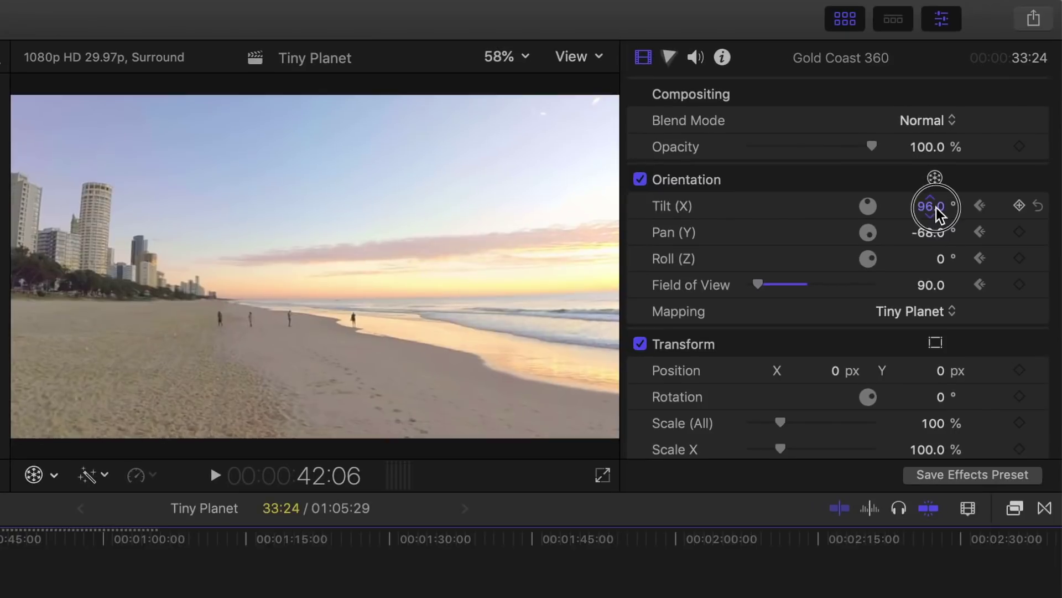
{"action": "left_click", "coordinate": [975, 139]}
{"action": "type", "text": "0"}
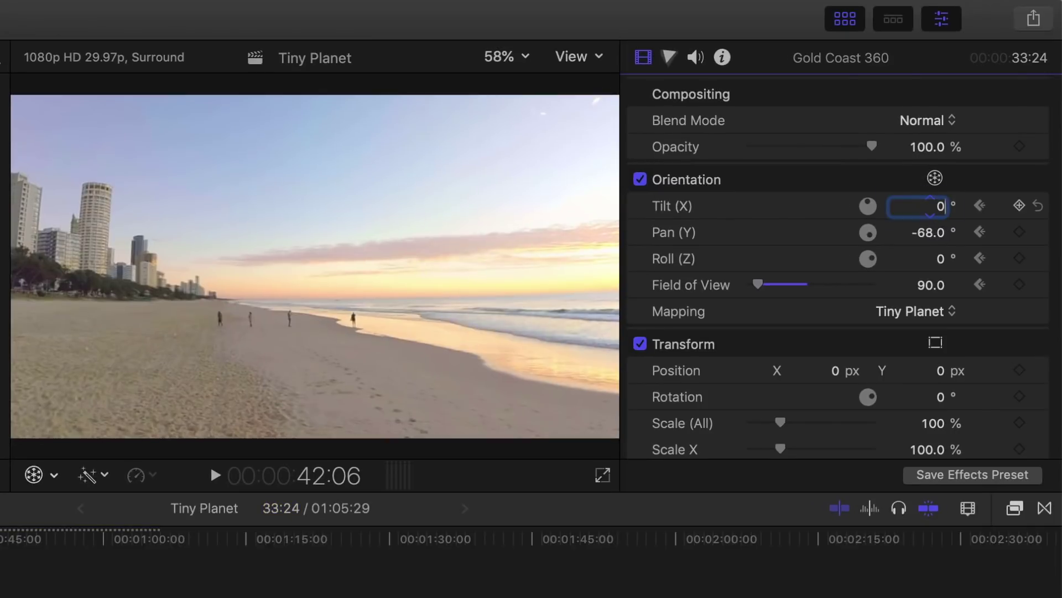
{"action": "key", "text": "Return"}
{"action": "left_click", "coordinate": [932, 286]}
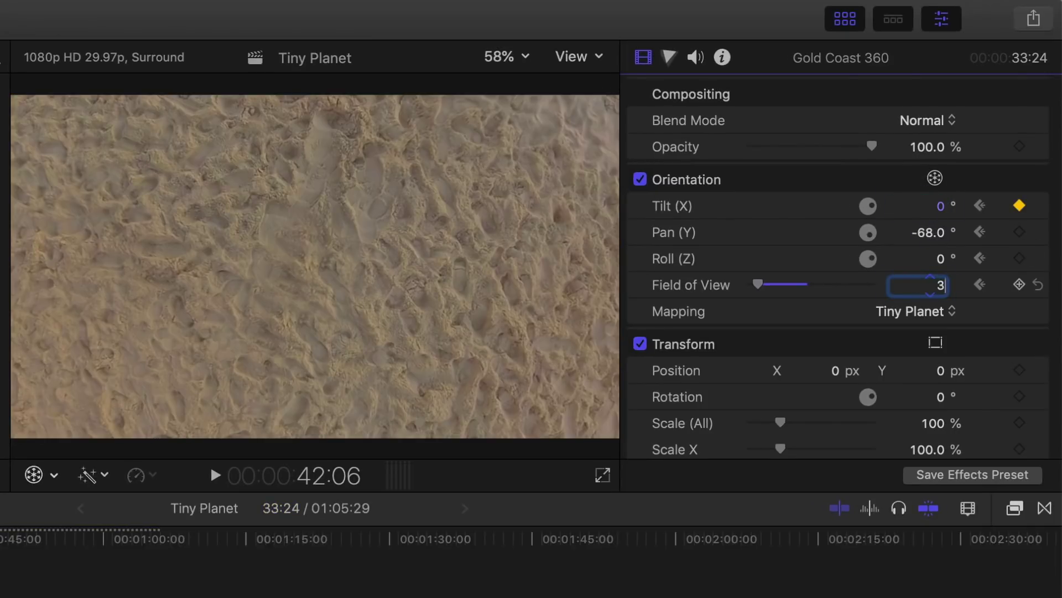
{"action": "key", "text": "Return"}
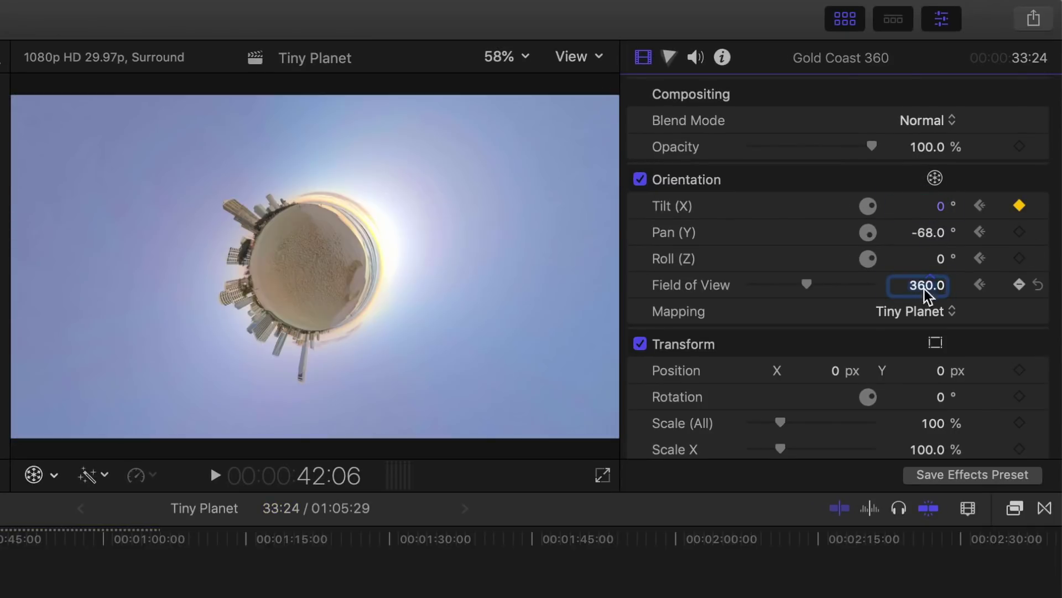
{"action": "left_click_drag", "start_coordinate": [806, 281], "coordinate": [791, 280]}
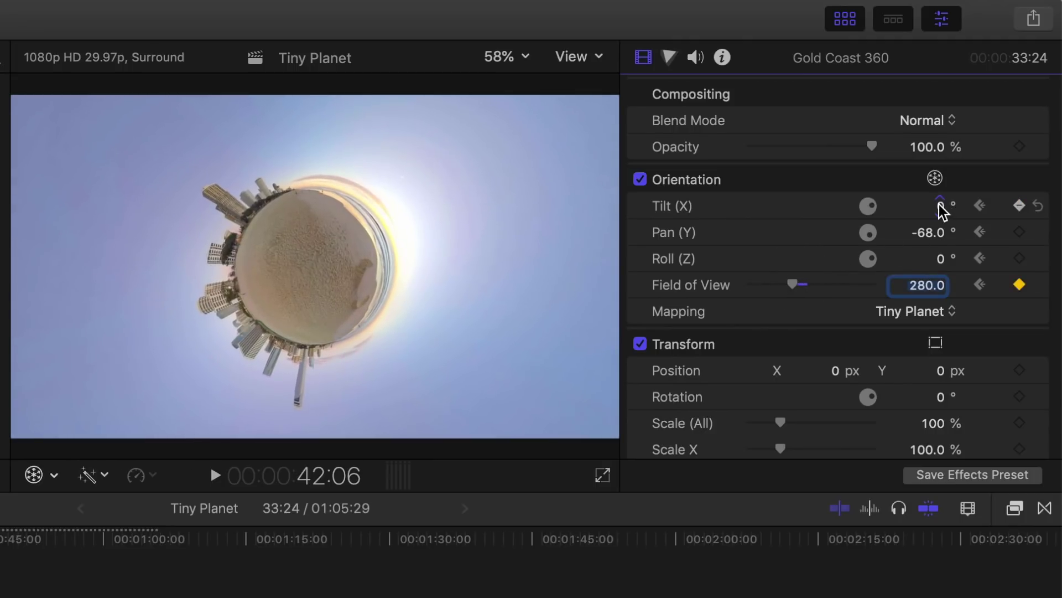
{"action": "mouse_move", "coordinate": [932, 233]}
{"action": "left_mouse_down"}
{"action": "mouse_move", "coordinate": [932, 252]}
{"action": "mouse_move", "coordinate": [927, 232]}
{"action": "left_mouse_up"}
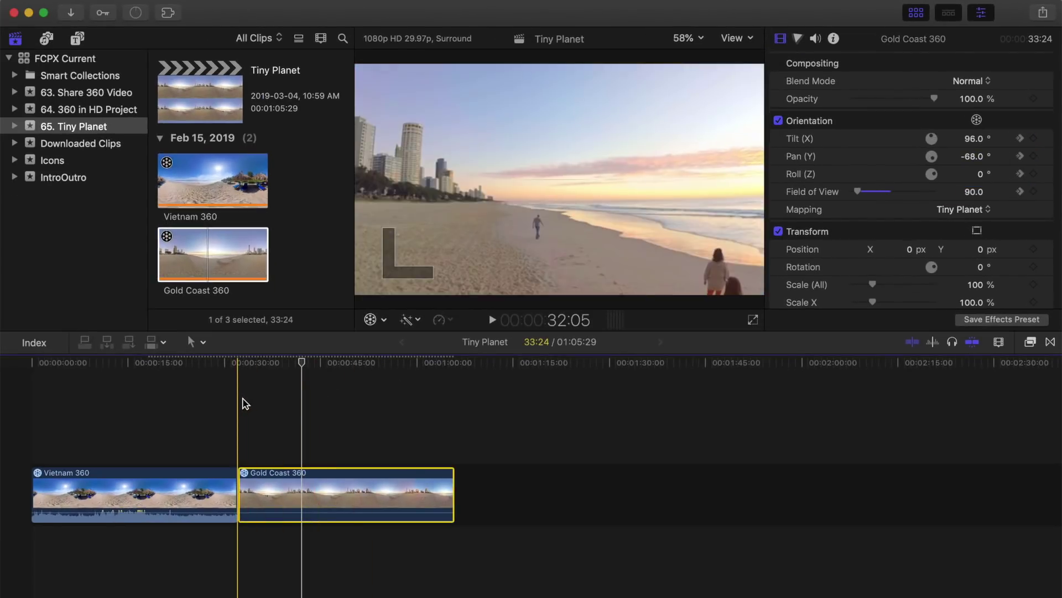
{"action": "key", "text": "space"}
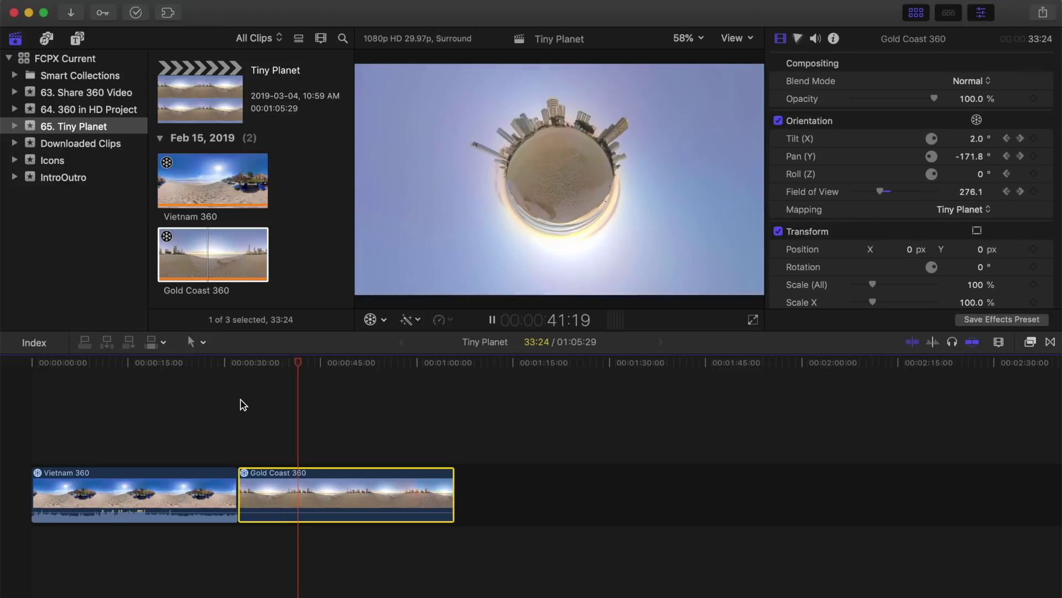
- Stop playback at 44:26 and bring up the Gold Coast 360 clip's context menu
{"action": "key", "text": "space"}
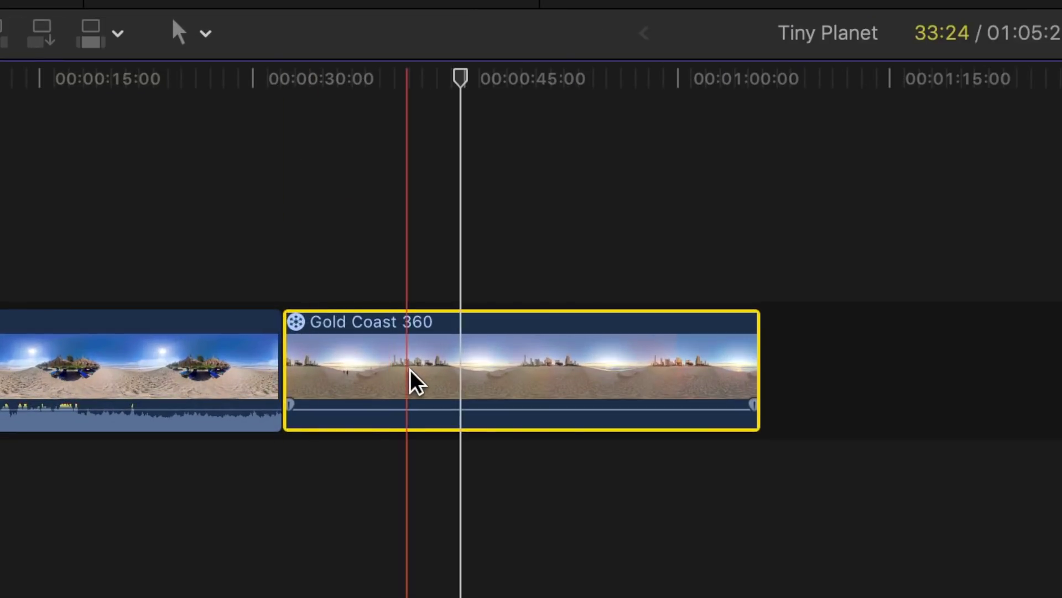
{"action": "right_click", "coordinate": [296, 499]}
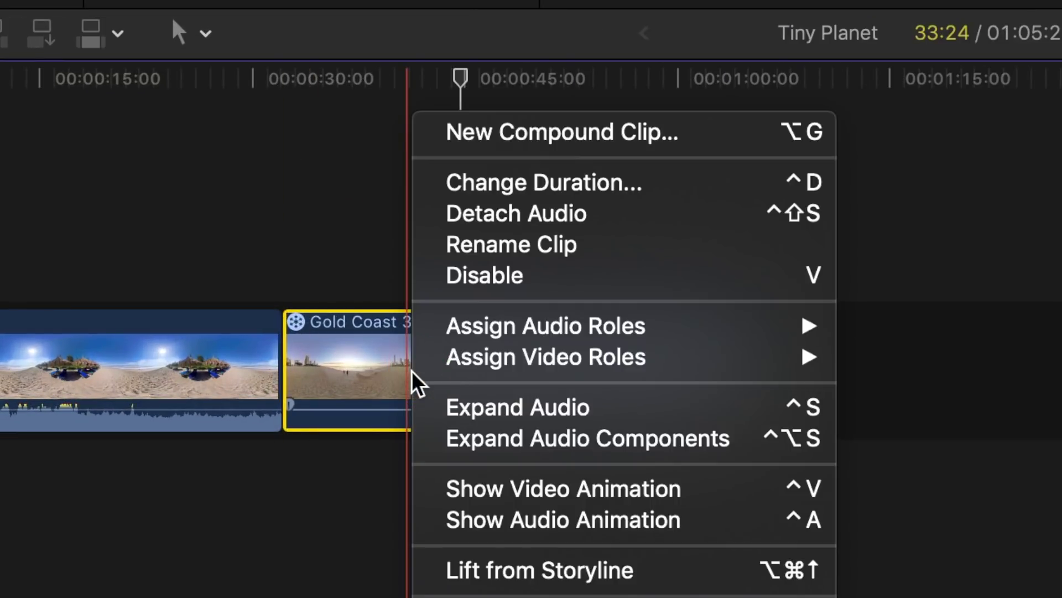
- Move Gold Coast 360's second Orientation keyframe much earlier, then check the background rendering progress
{"action": "left_click", "coordinate": [538, 491]}
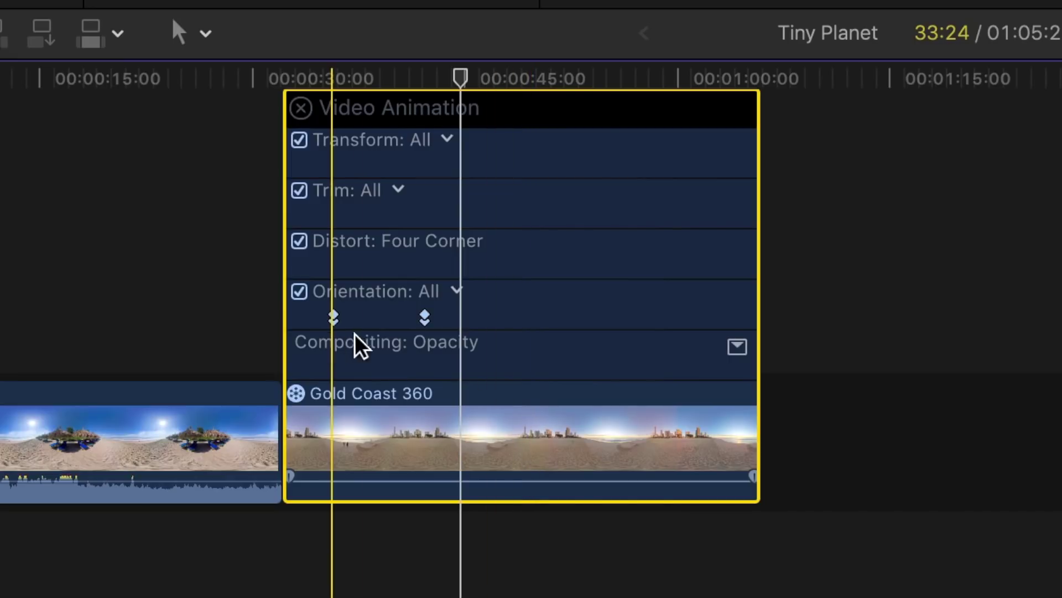
{"action": "left_click_drag", "start_coordinate": [430, 320], "coordinate": [367, 321]}
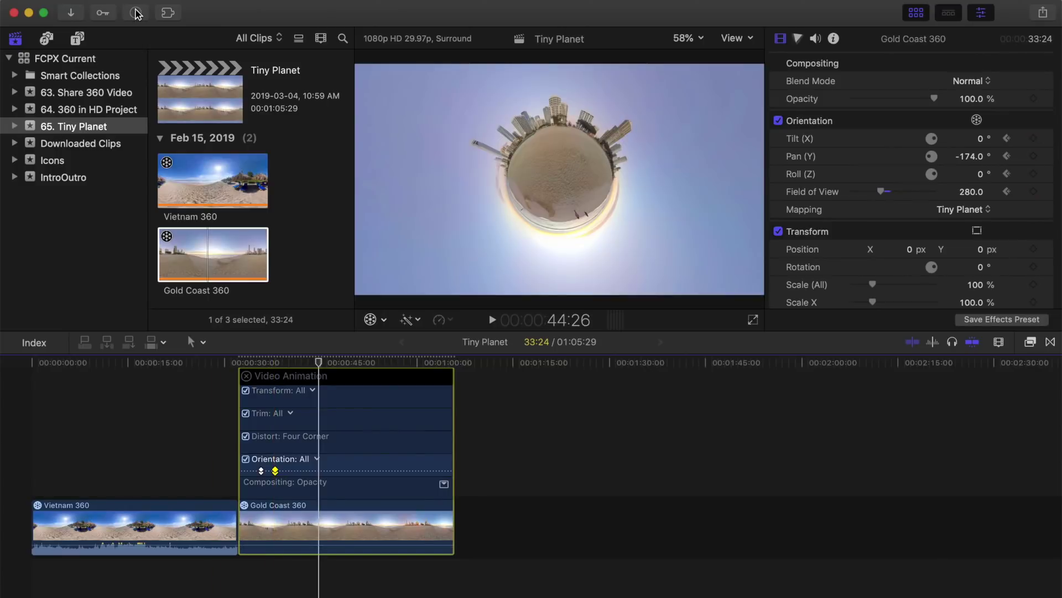
{"action": "left_click", "coordinate": [136, 12]}
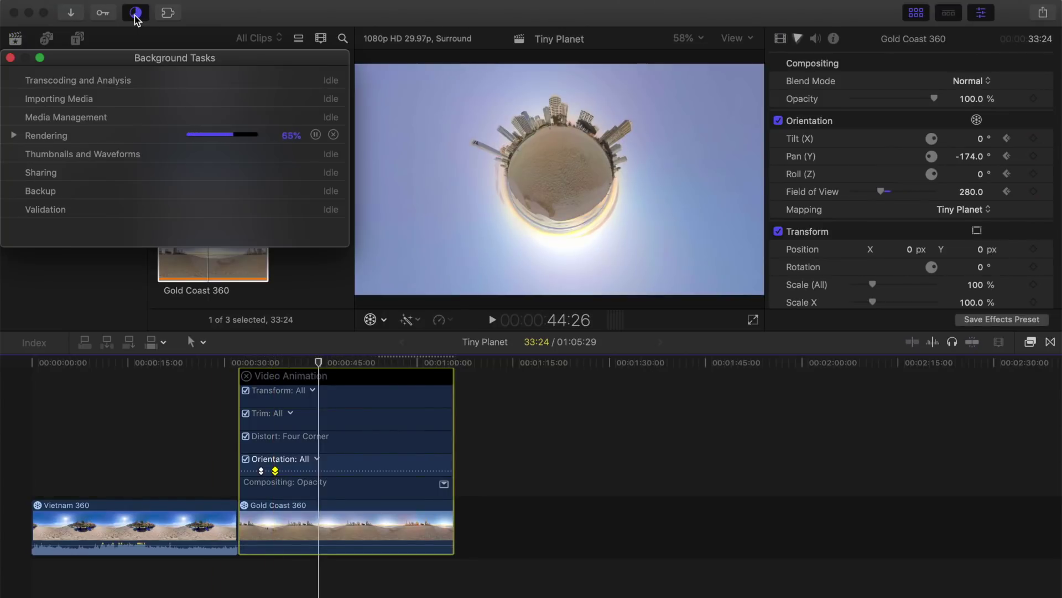
{"action": "left_click", "coordinate": [10, 57]}
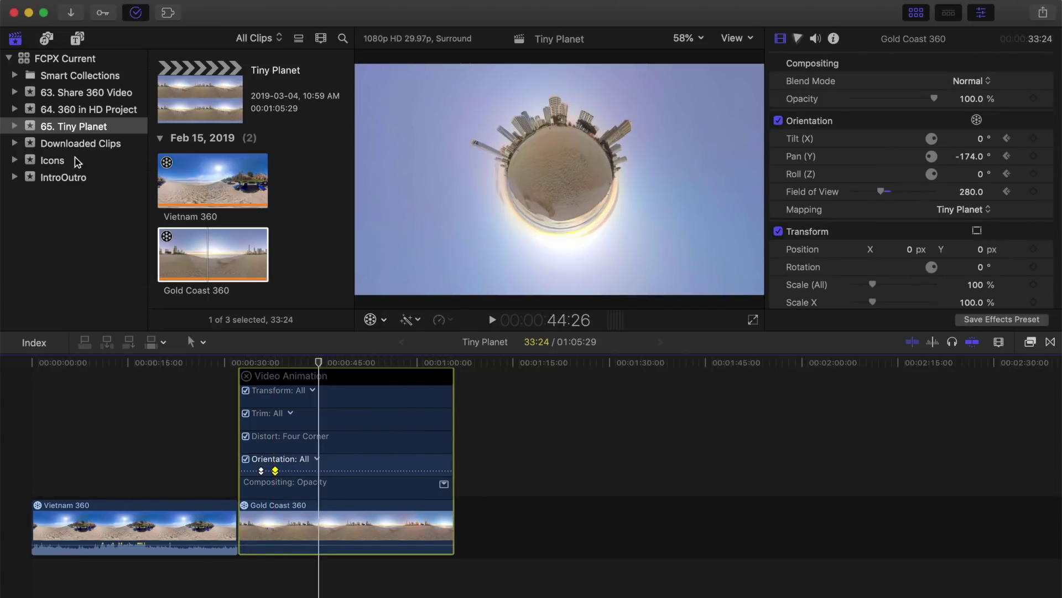